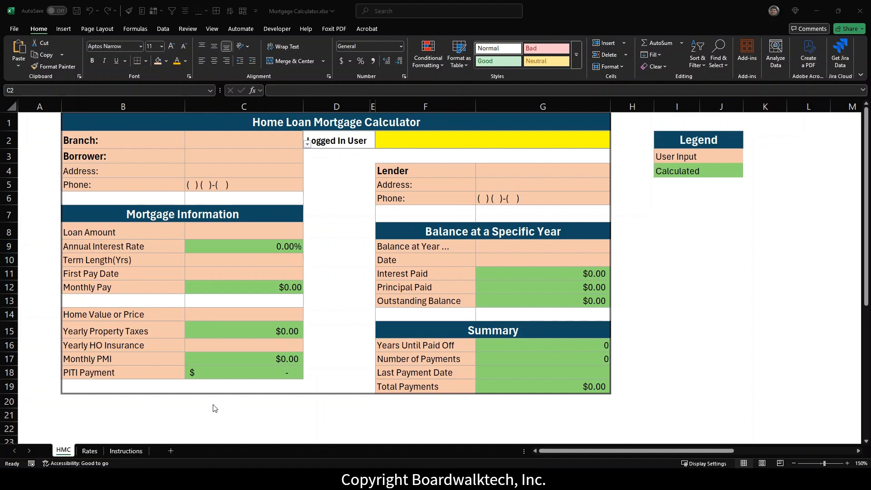
Step: Hide the HMC and Rates sheets in the Mortgage Calculator workbook
click(67, 453)
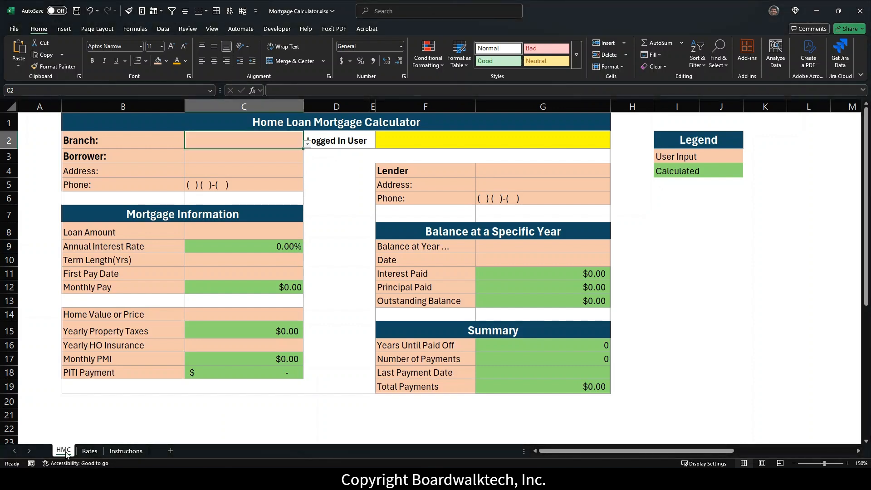
right_click(66, 454)
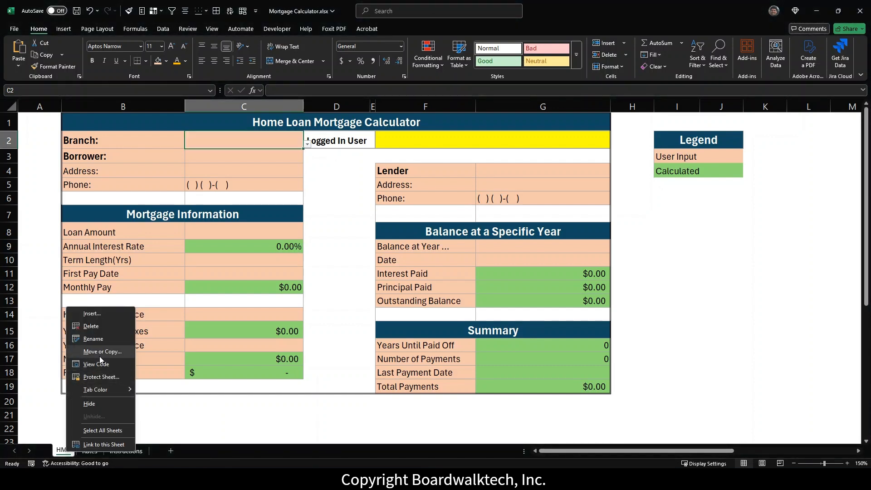
click(90, 402)
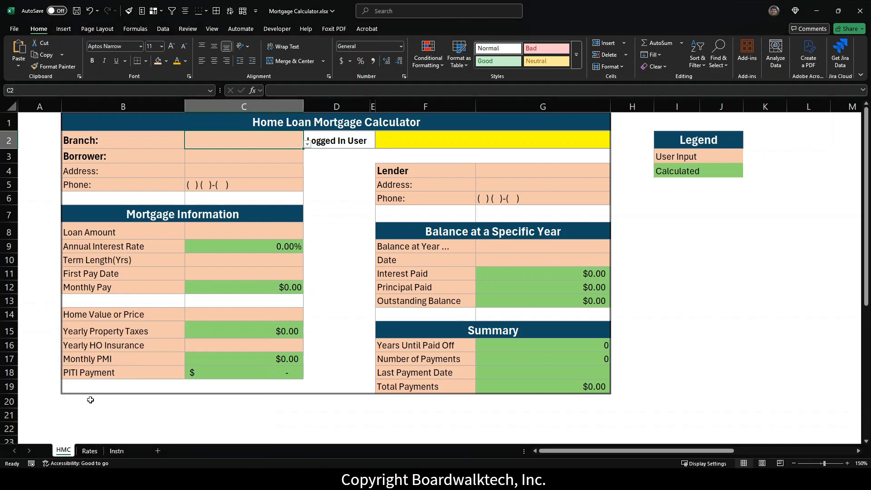
right_click(67, 451)
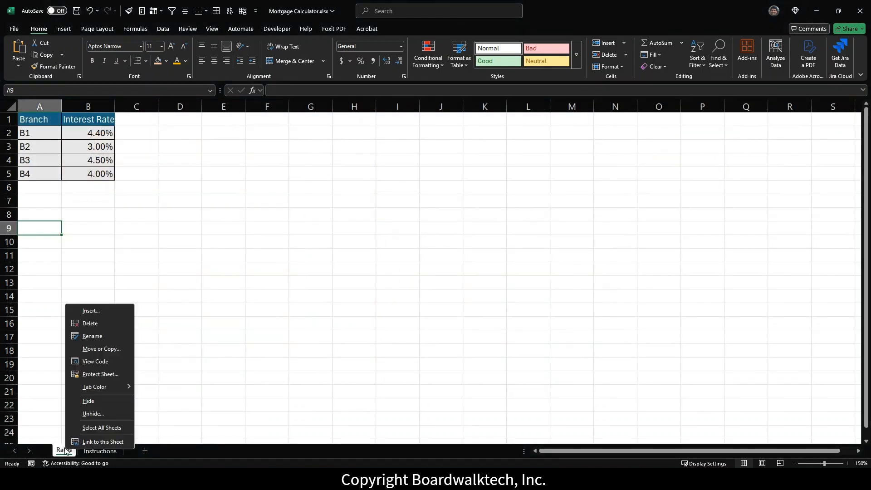
click(87, 401)
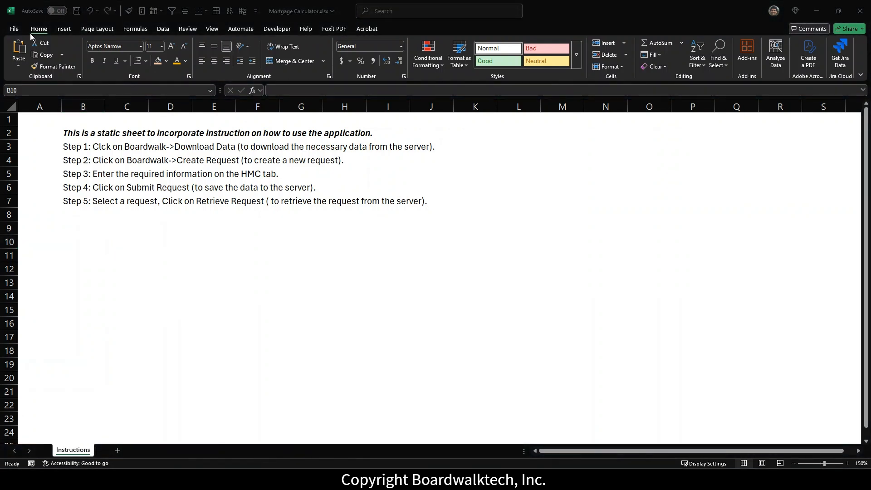
Step: Close the Mortgage Calculator workbook, saving the changes
click(14, 29)
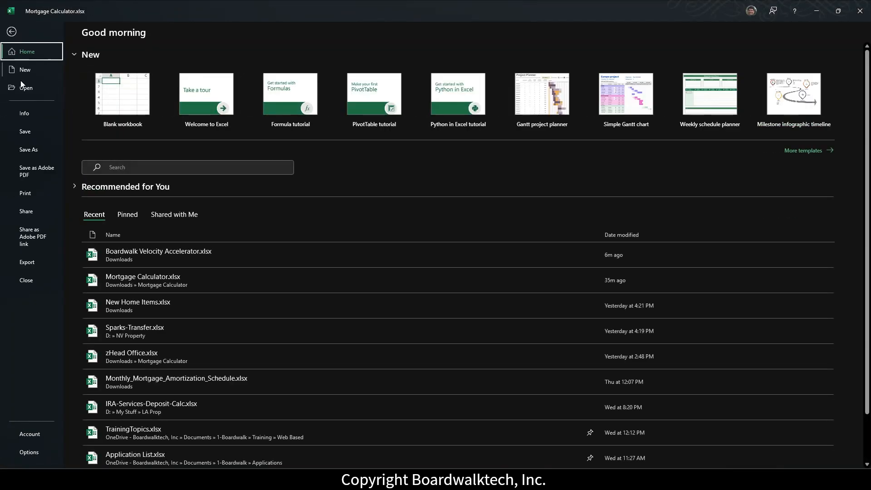
click(27, 281)
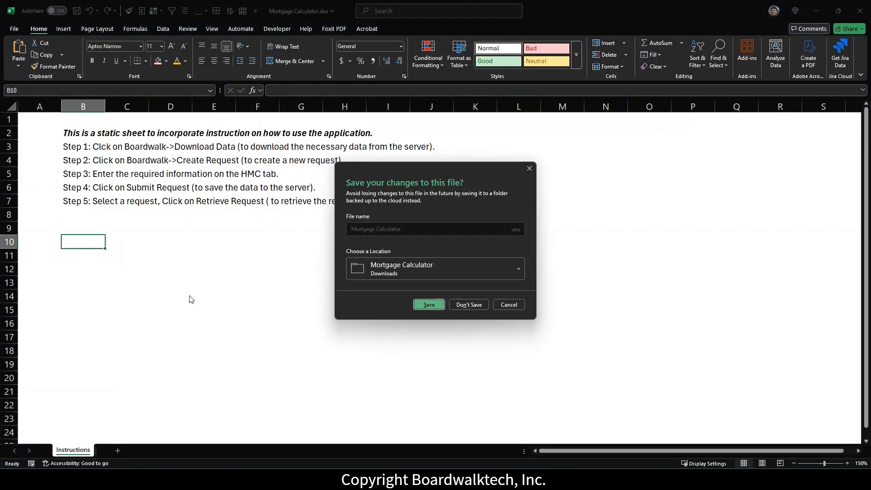
click(433, 308)
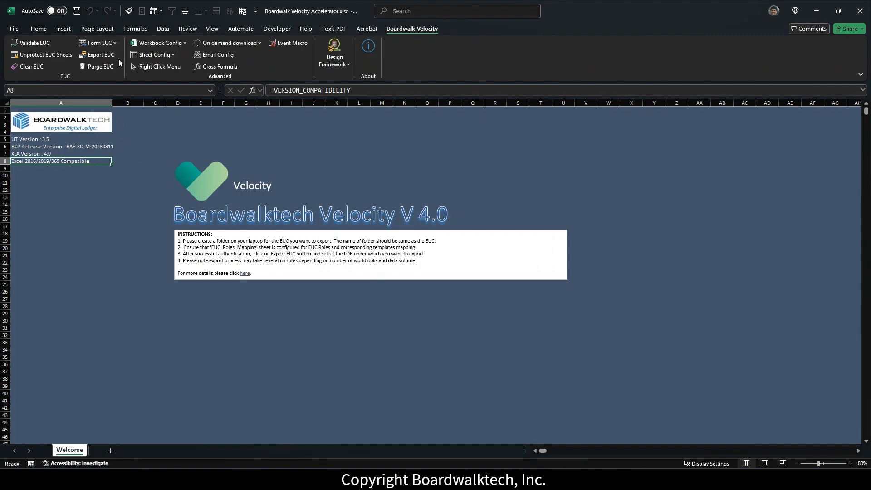
Step: Run Validate EUC on the Downloads > Mortgage Calculator folder to generate EUC_Roles_Mapping
click(45, 45)
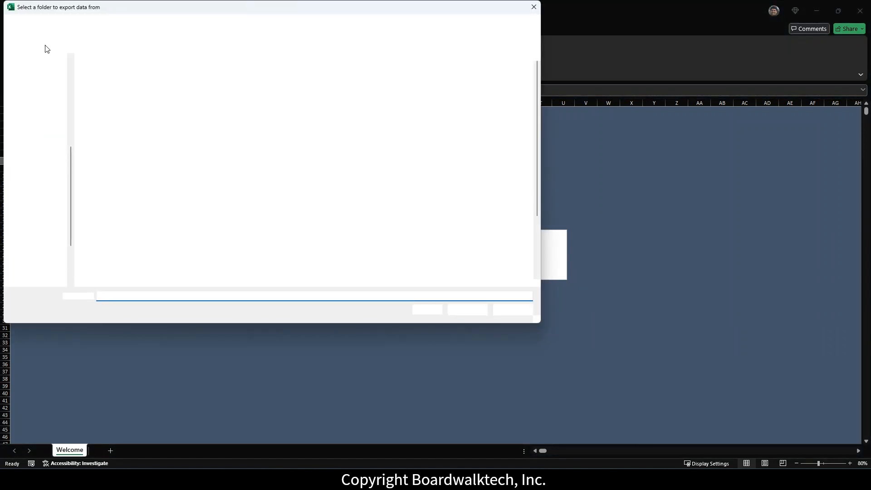
drag(187, 9, 292, 32)
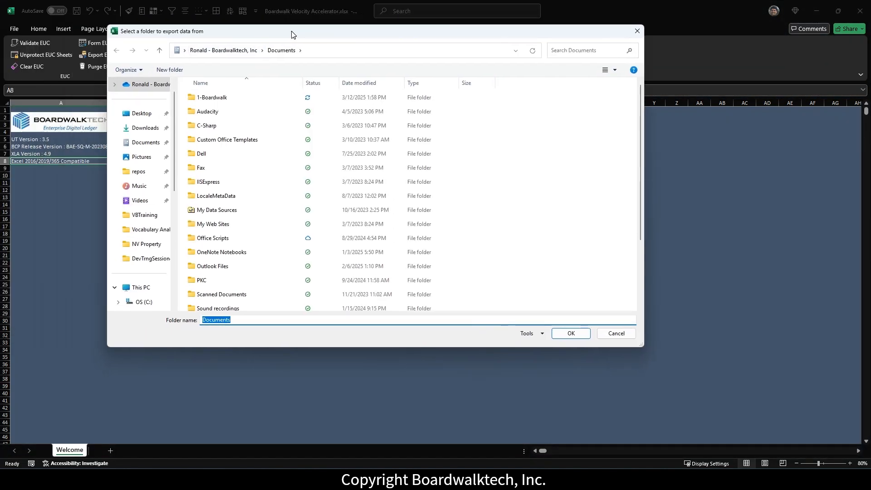
click(154, 129)
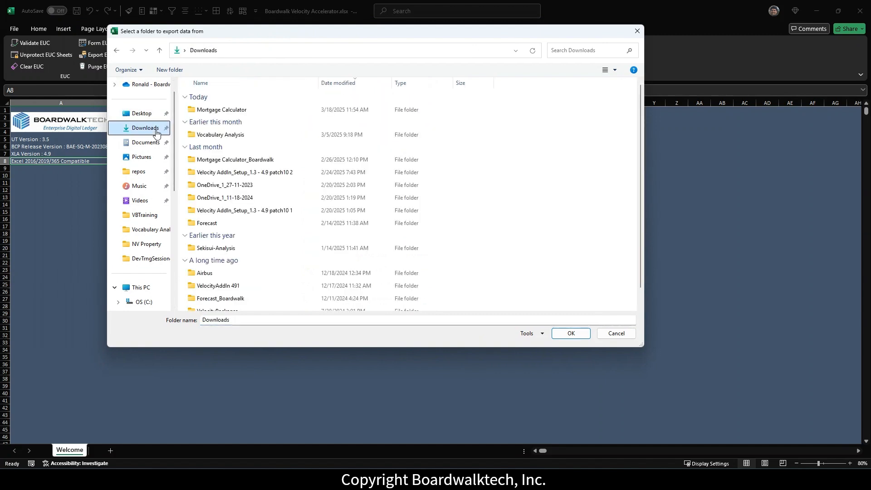
click(222, 110)
click(573, 334)
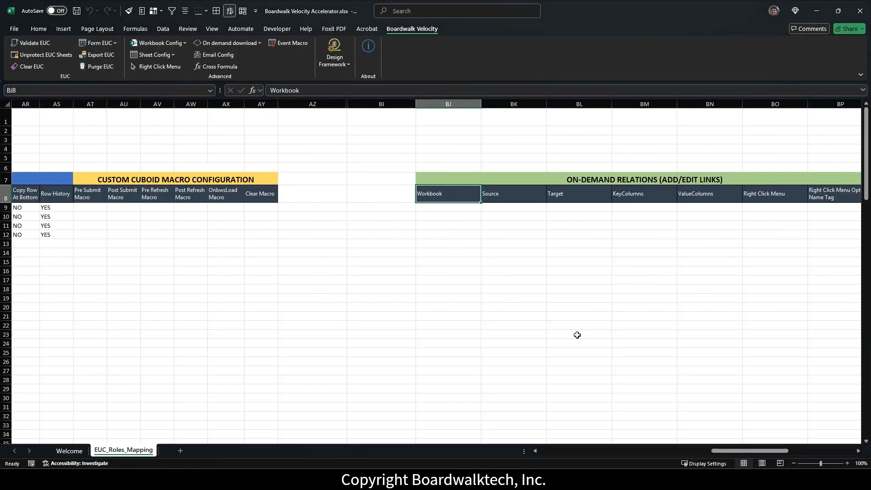
drag(721, 451, 522, 440)
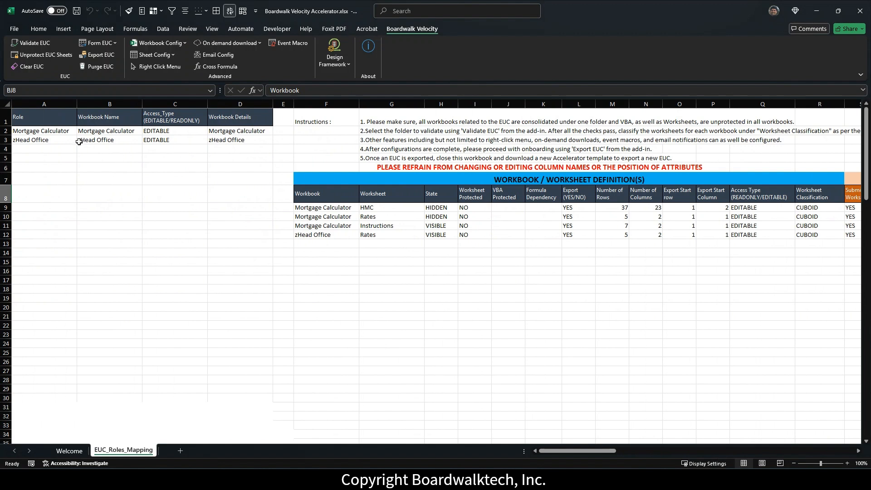
Step: Enter role Rep for Mortgage Calculator in A2 and HO for zHead Office in A3
click(44, 130)
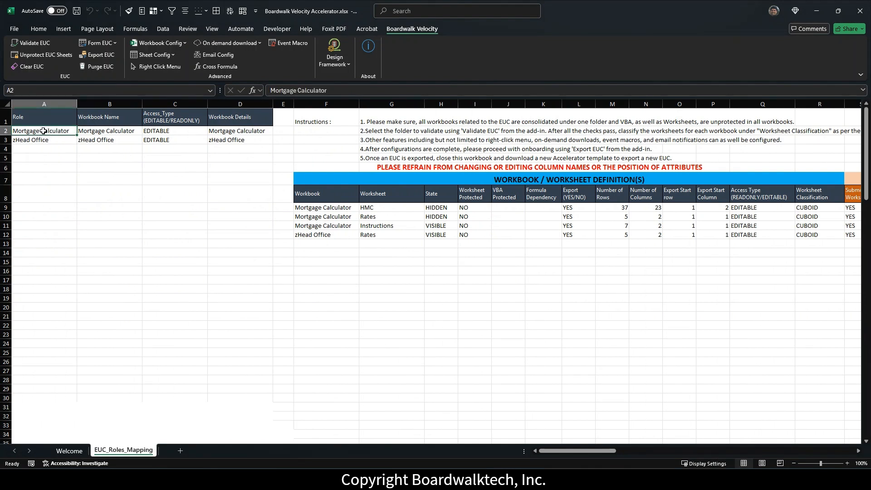
text(Rep)
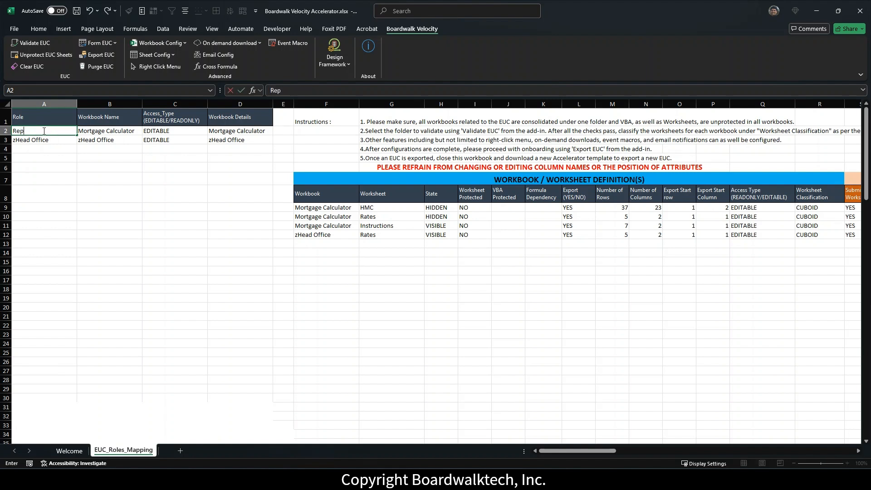
click(20, 139)
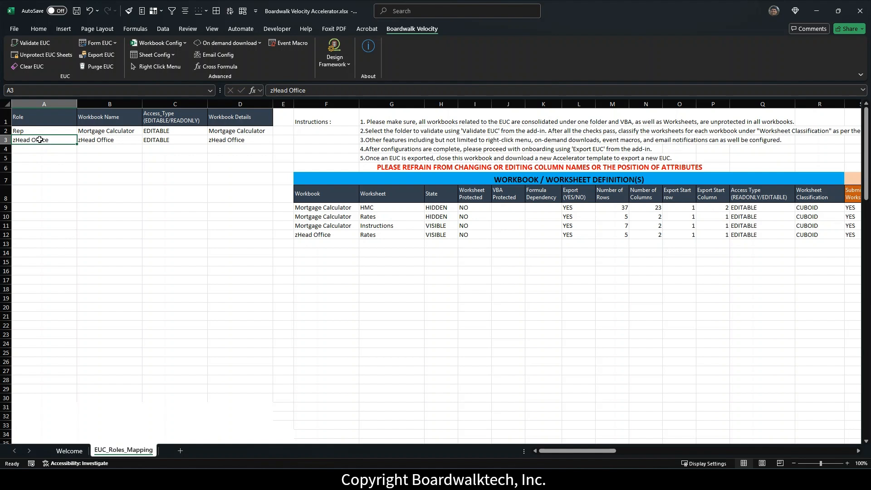
text(HO)
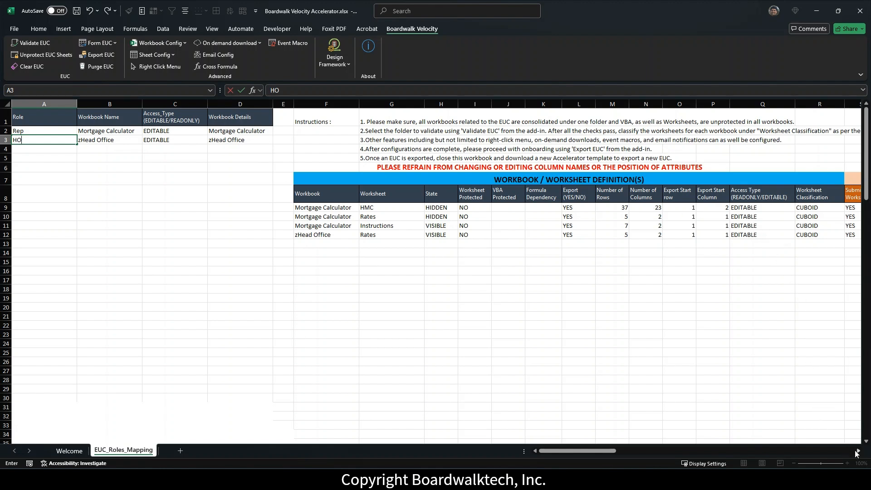
click(857, 451)
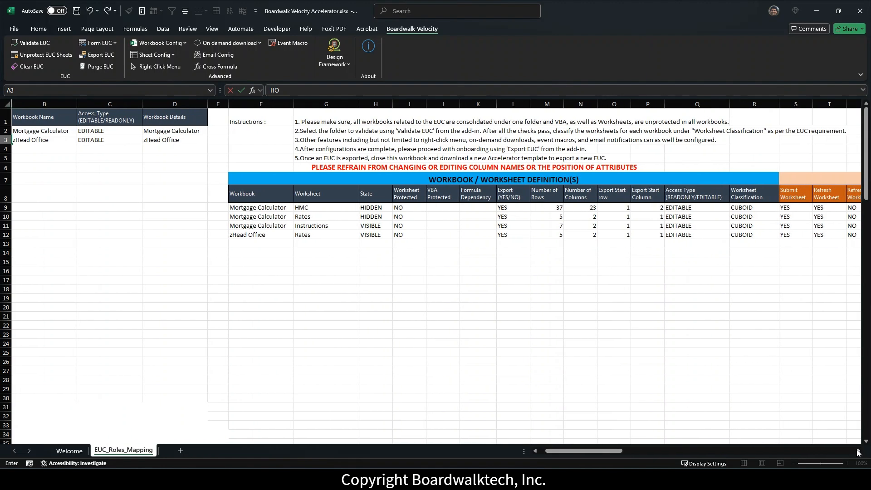
Step: Classify HMC as FORM and Instructions as STATIC, and set the Rates sheet to READONLY
click(764, 207)
click(783, 208)
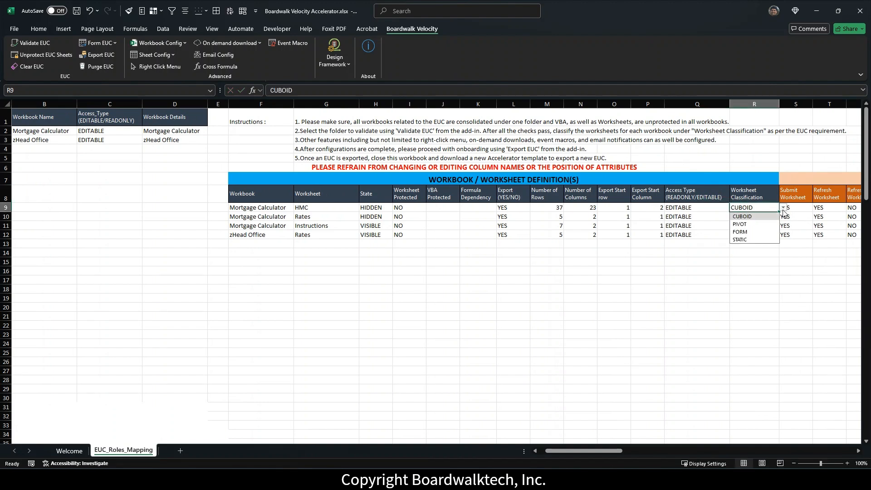
click(754, 232)
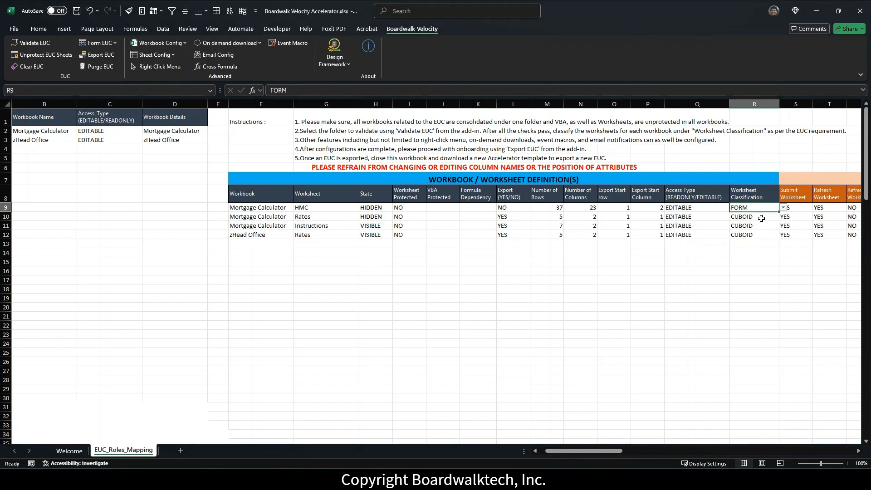
click(761, 225)
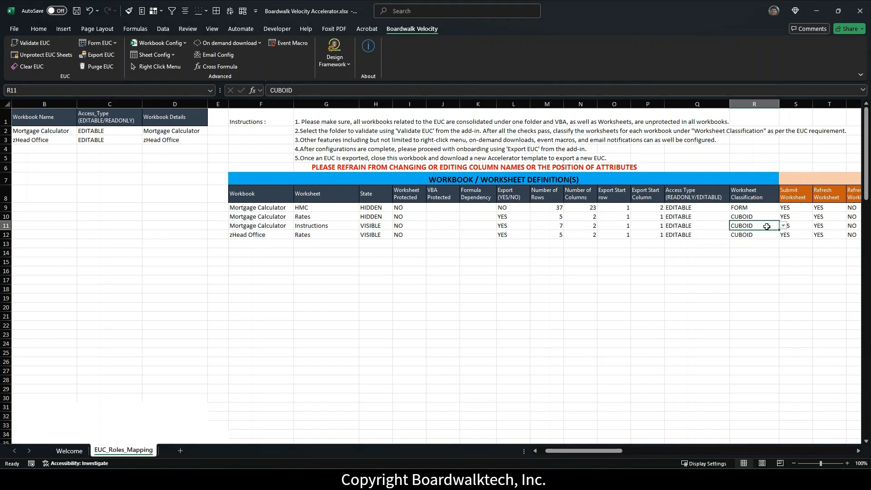
click(782, 227)
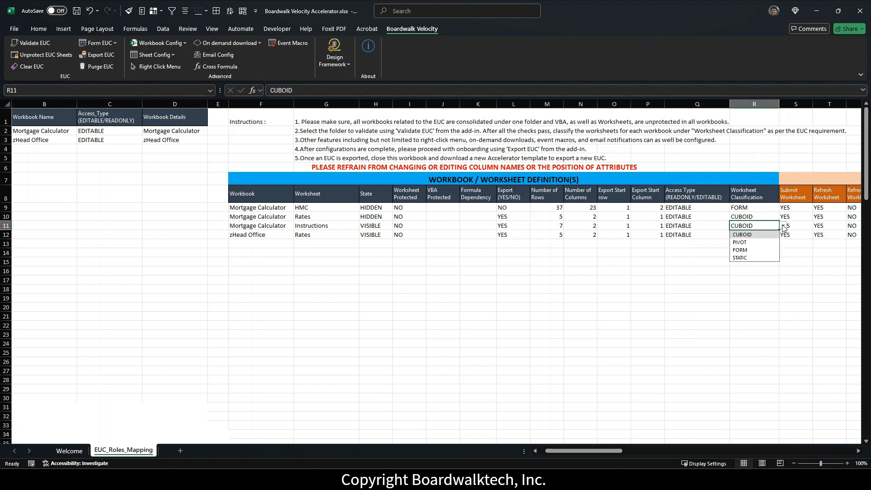
click(743, 258)
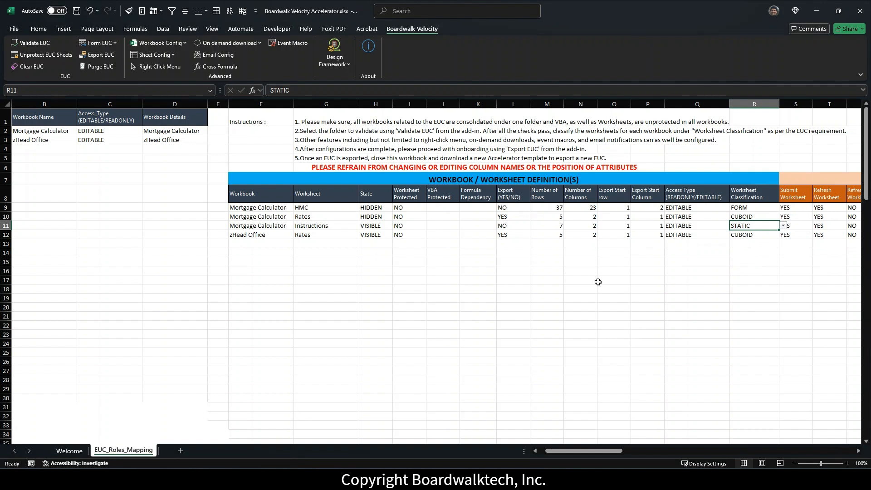
click(702, 216)
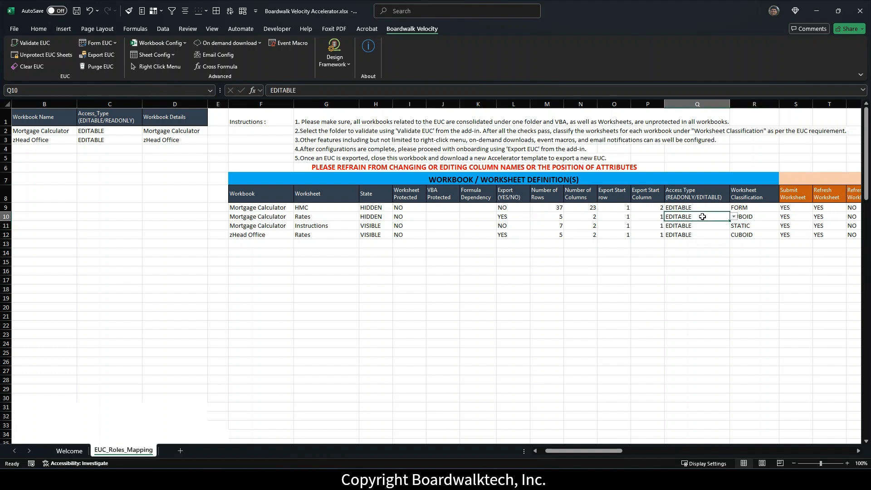
click(734, 217)
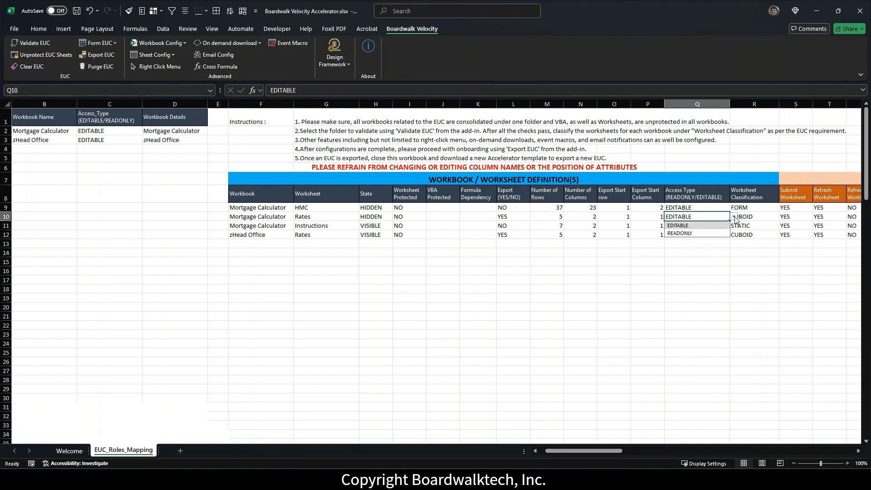
click(697, 233)
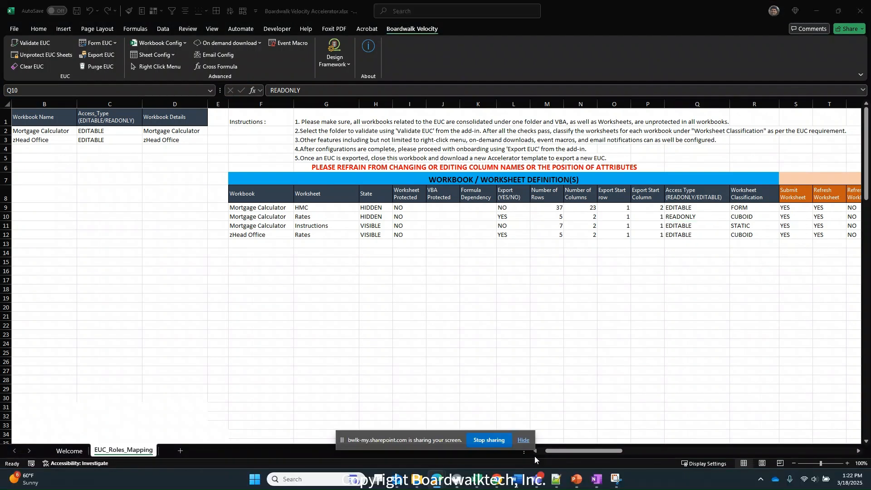
Step: Show the Form EUC dropdown options on the Boardwalk Velocity tab
click(525, 441)
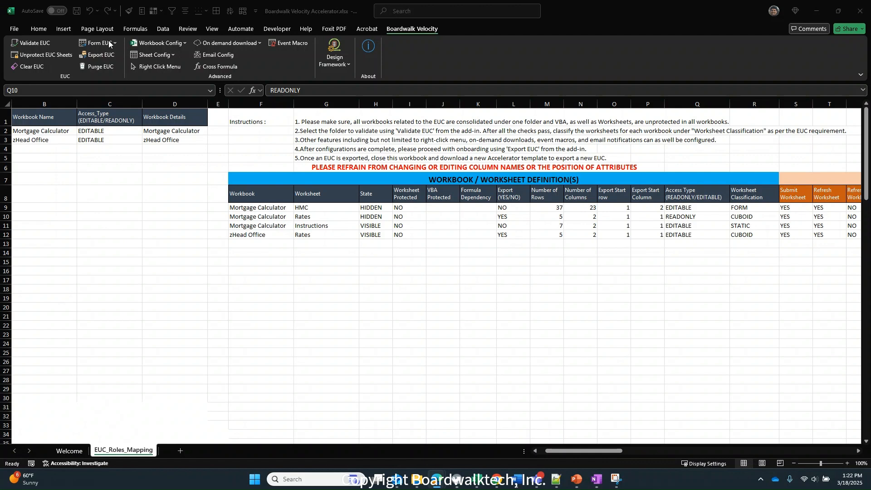
click(109, 43)
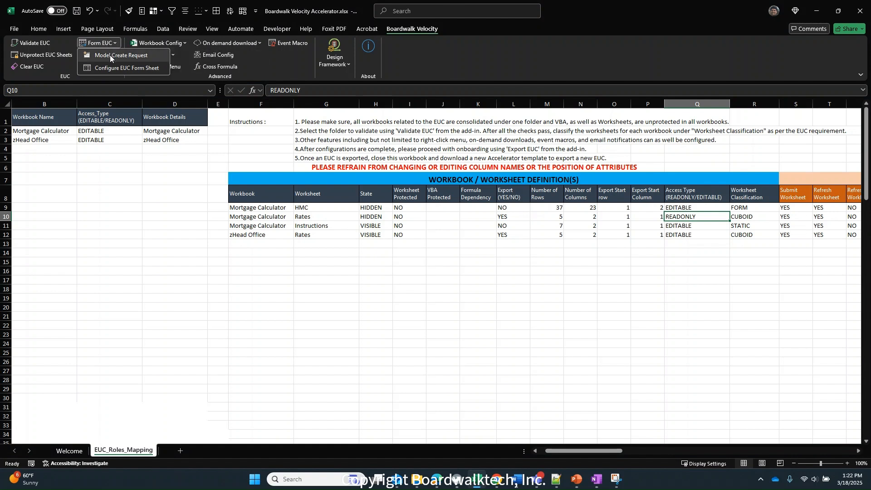
Step: Create the CREATENEWREQUEST request sheet and zoom in on it
click(110, 55)
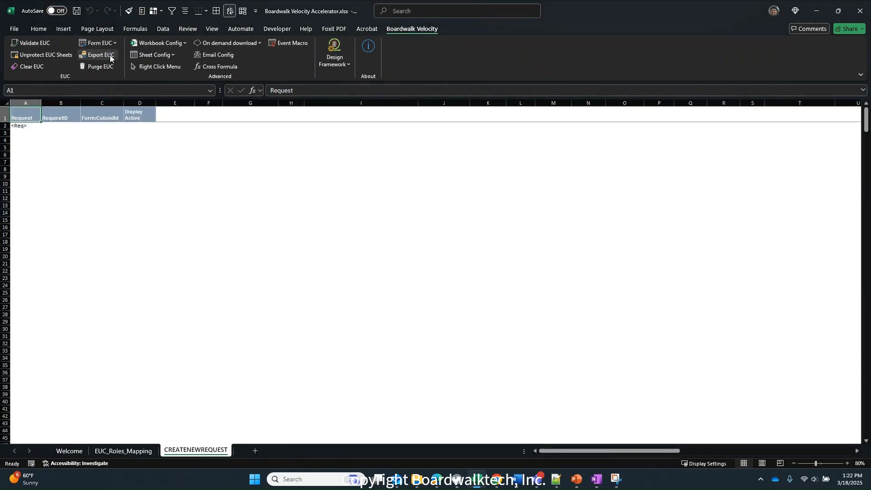
click(847, 463)
click(847, 463)
click(847, 463)
click(847, 463)
click(847, 463)
click(847, 463)
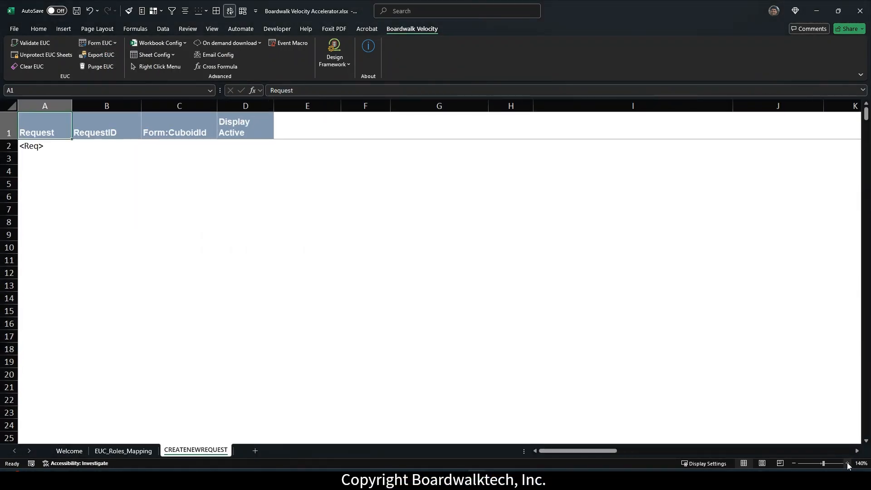
click(847, 463)
click(847, 463)
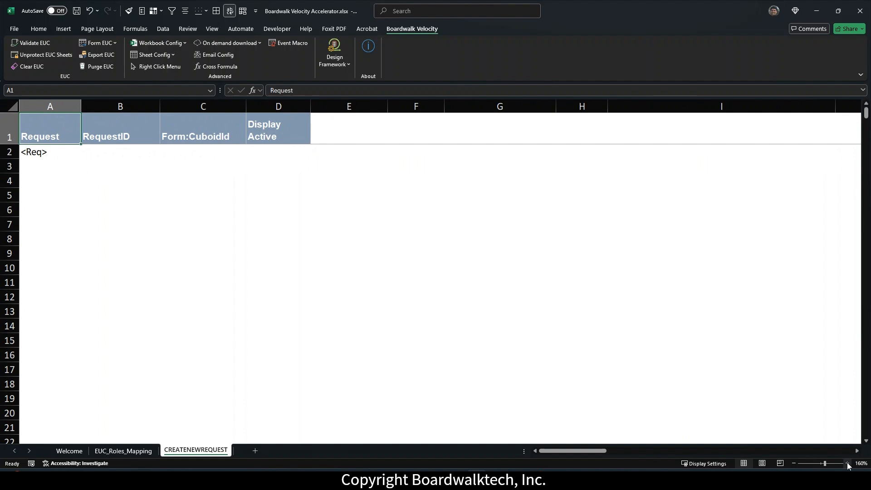
click(793, 463)
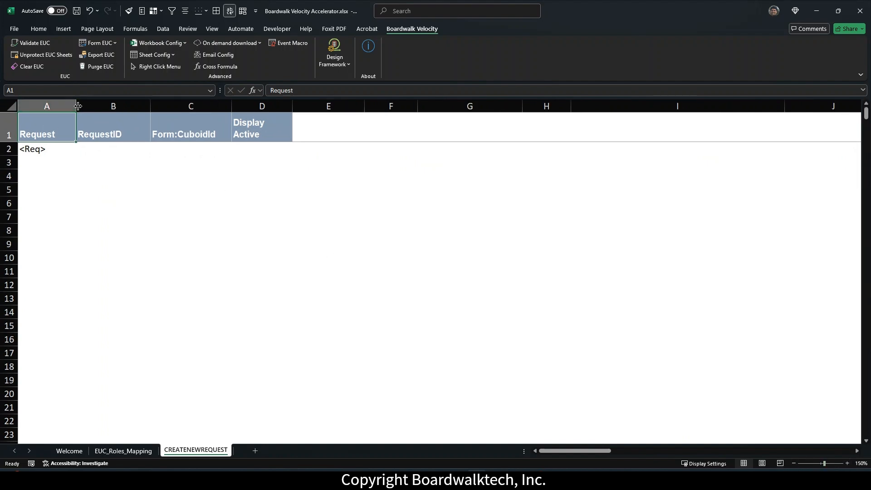
Step: Set column A's width to 25 so the Request header shows fully
drag(78, 105, 114, 103)
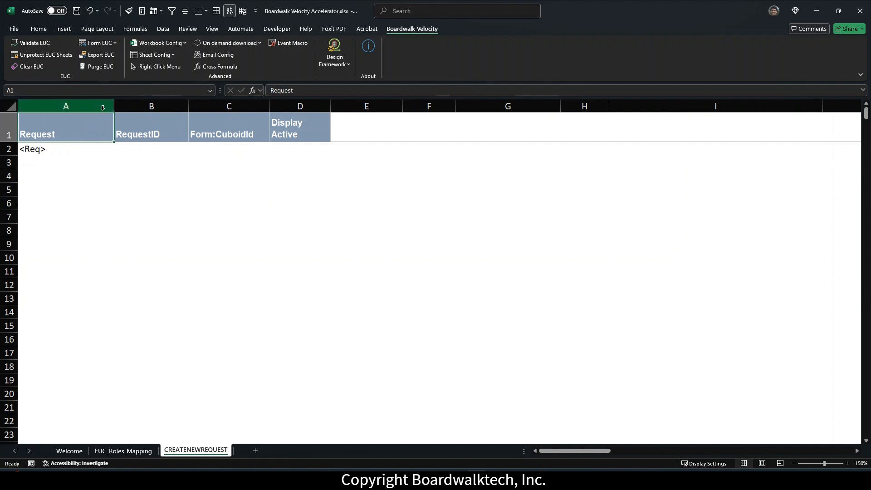
click(98, 105)
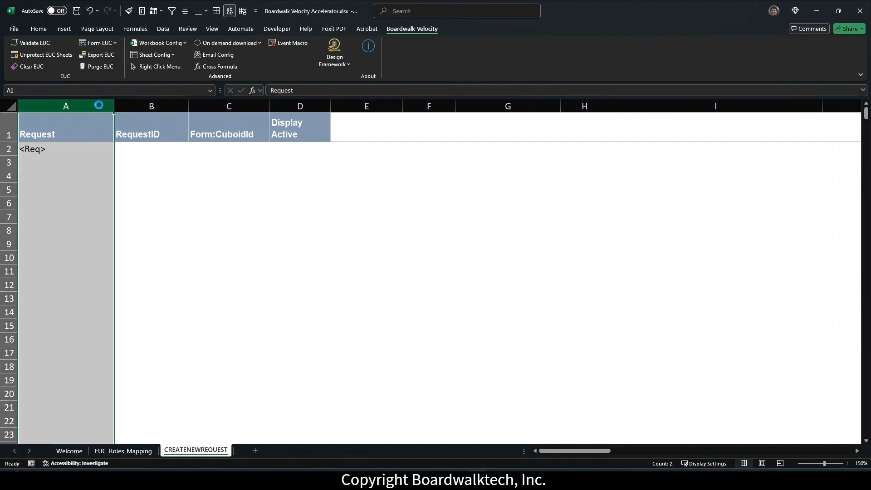
right_click(98, 105)
click(135, 246)
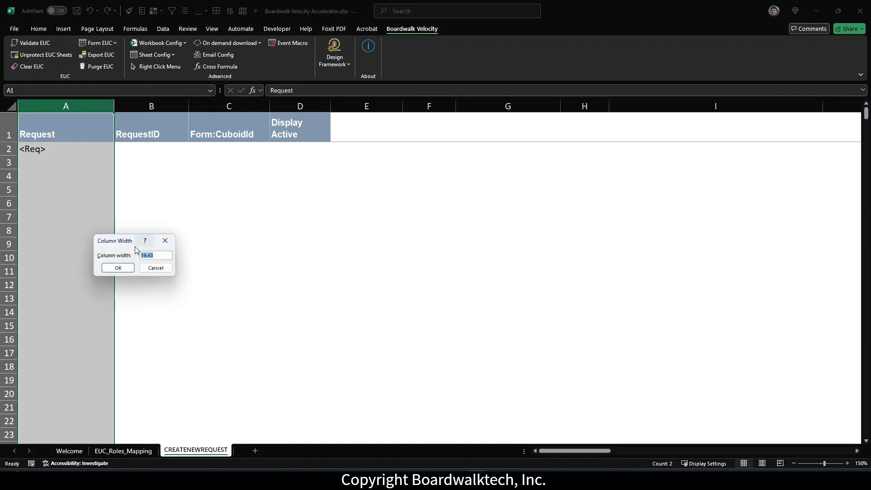
text(25)
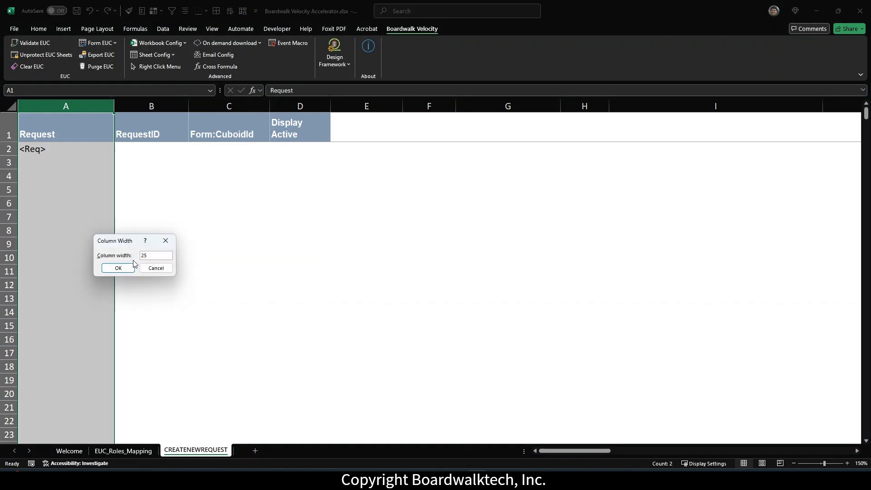
key(Return)
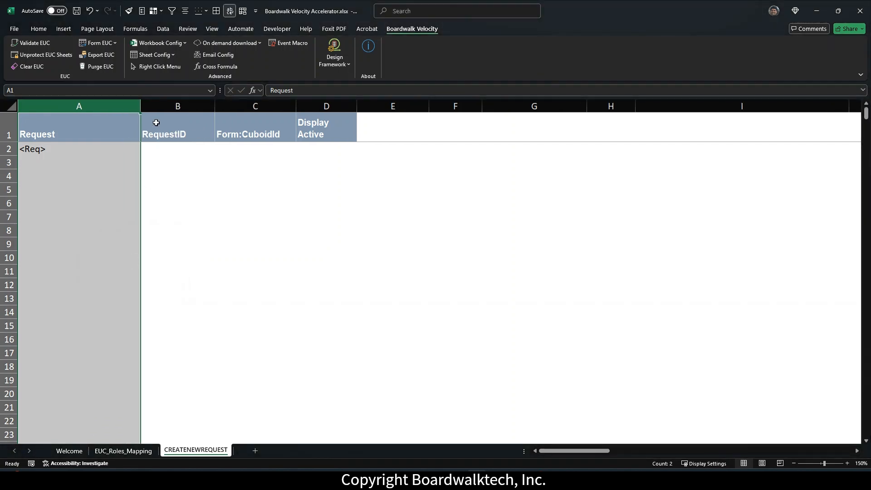
click(194, 123)
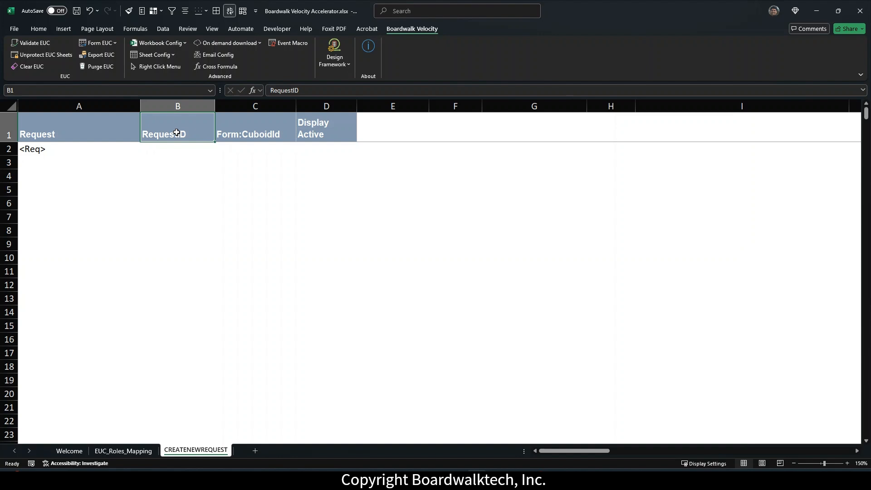
click(268, 131)
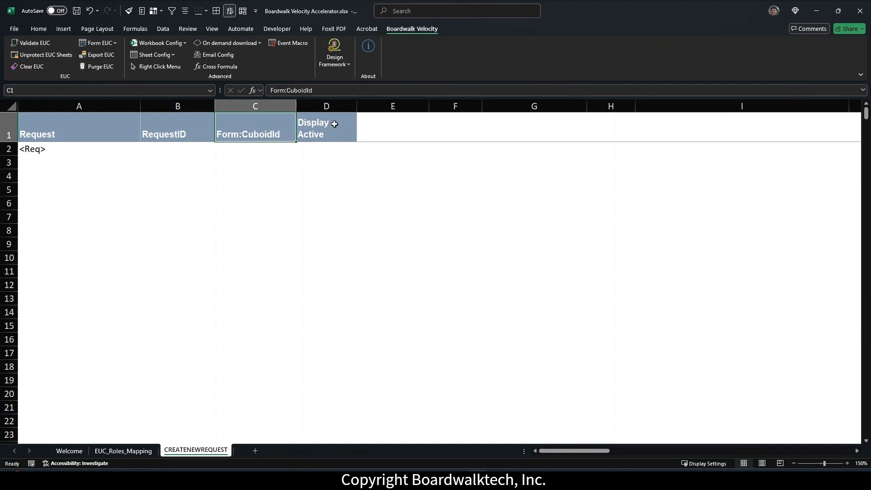
click(334, 123)
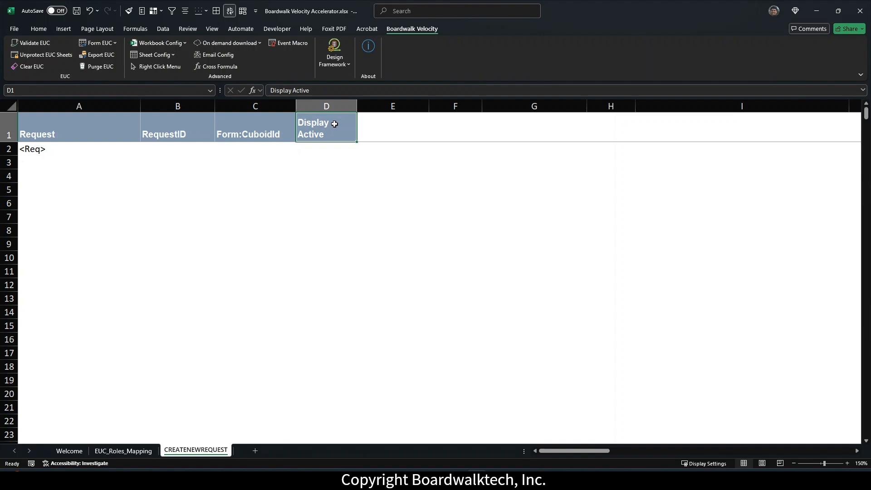
click(268, 131)
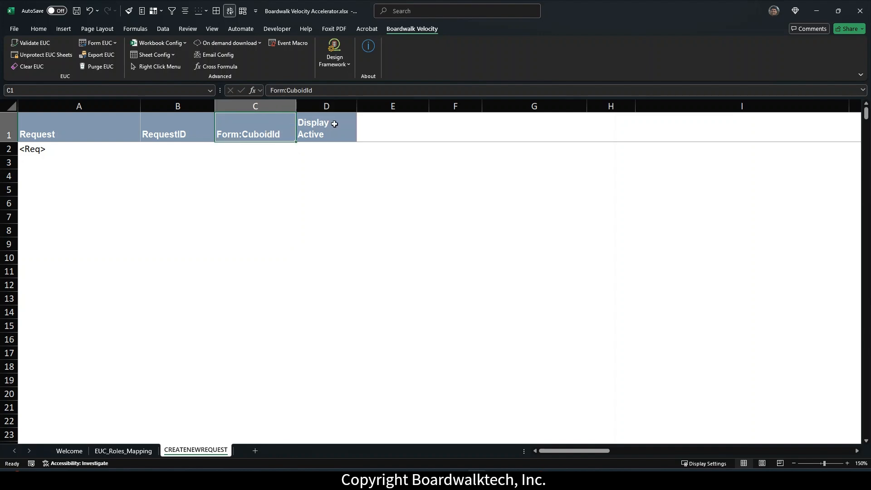
click(334, 124)
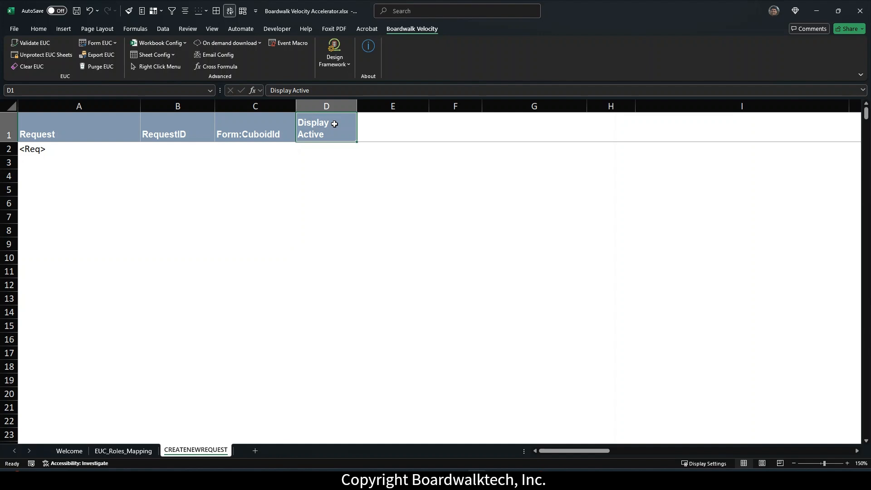
click(395, 129)
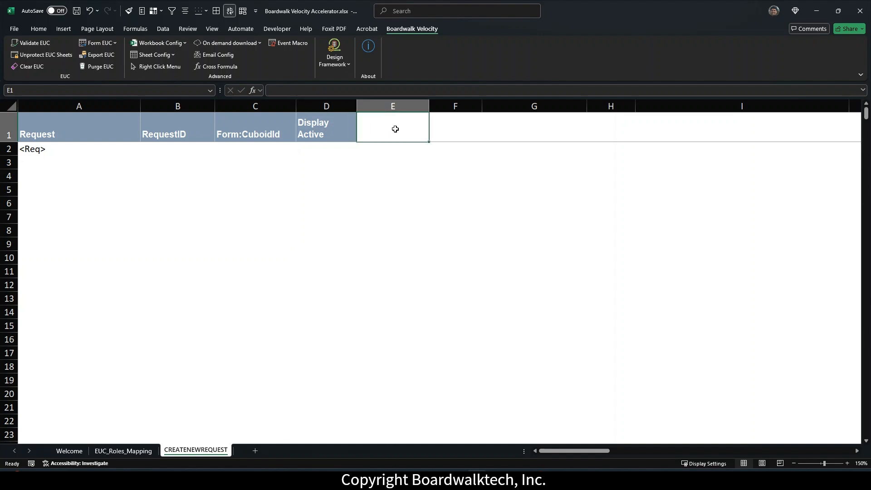
Step: Enter the headers Borrowers Name in E1 and Lenders Name in F1
text(Bo)
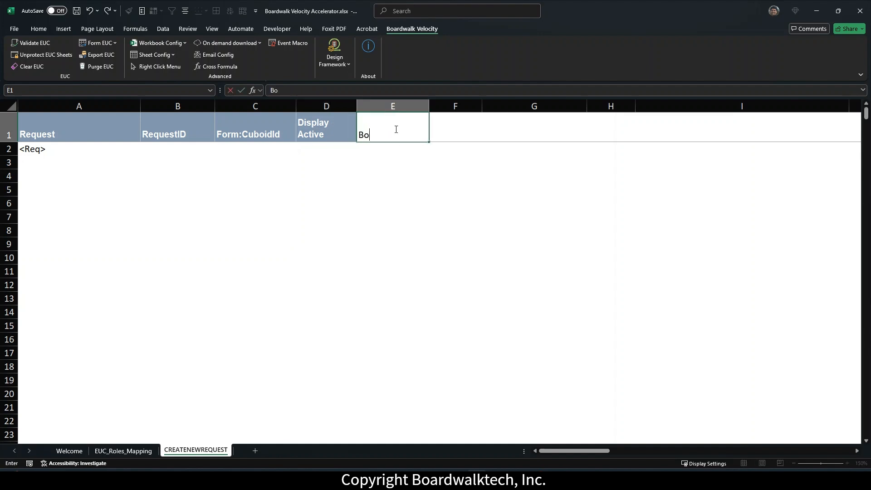
text(rrowers Name)
click(465, 126)
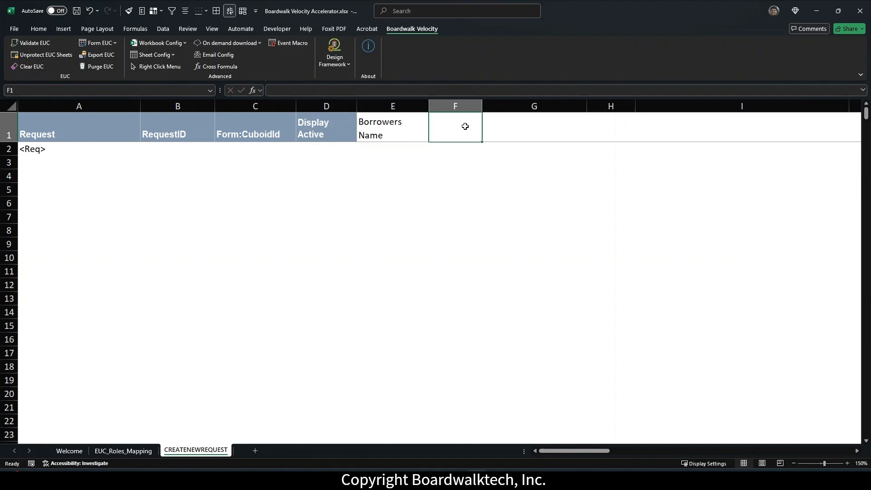
text(Lenders)
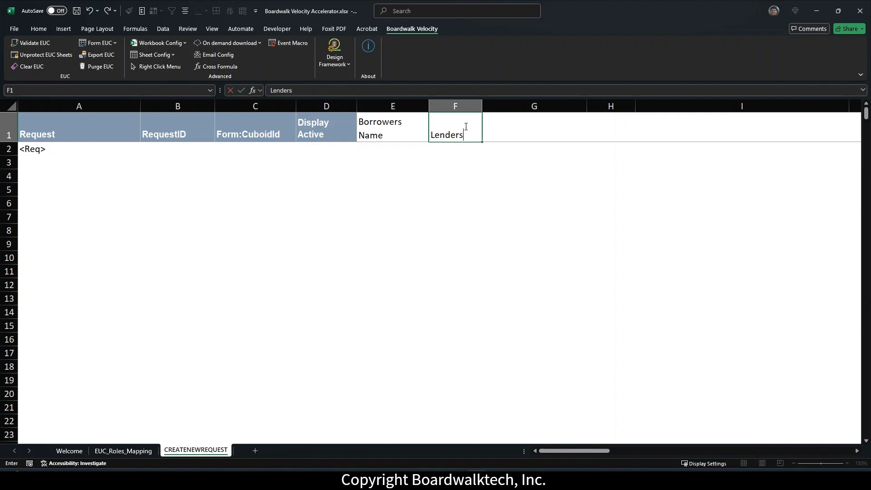
text( Name)
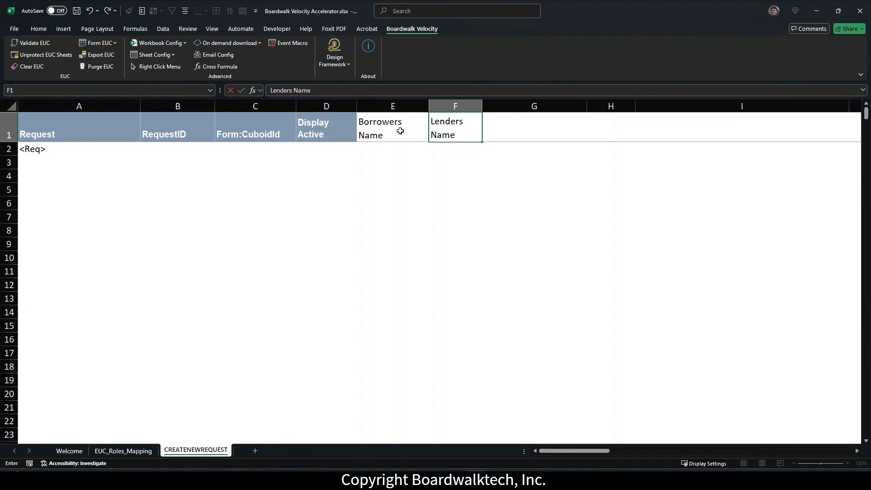
Step: Format E1:F1 with bold yellow text on a blue fill
click(400, 131)
drag(399, 129, 450, 132)
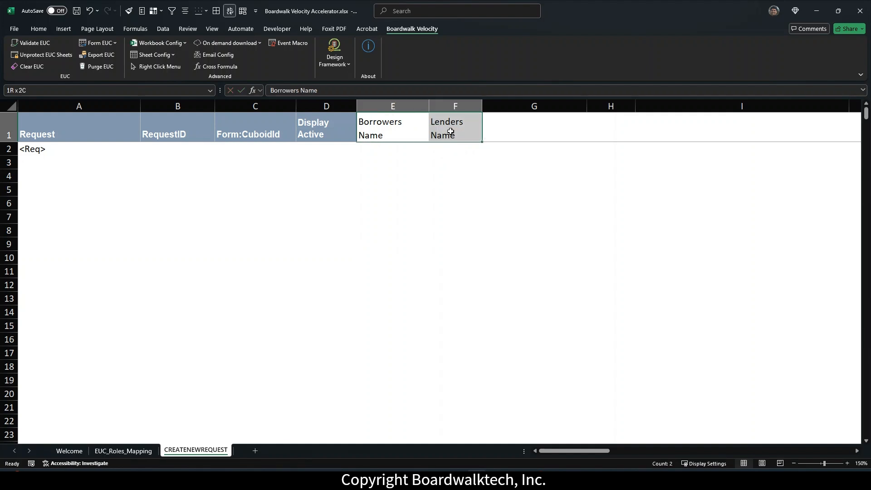
right_click(451, 132)
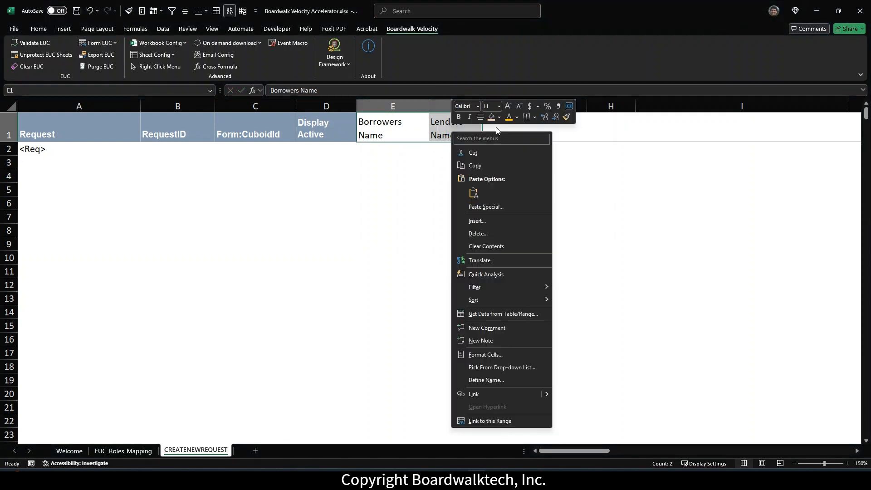
click(508, 118)
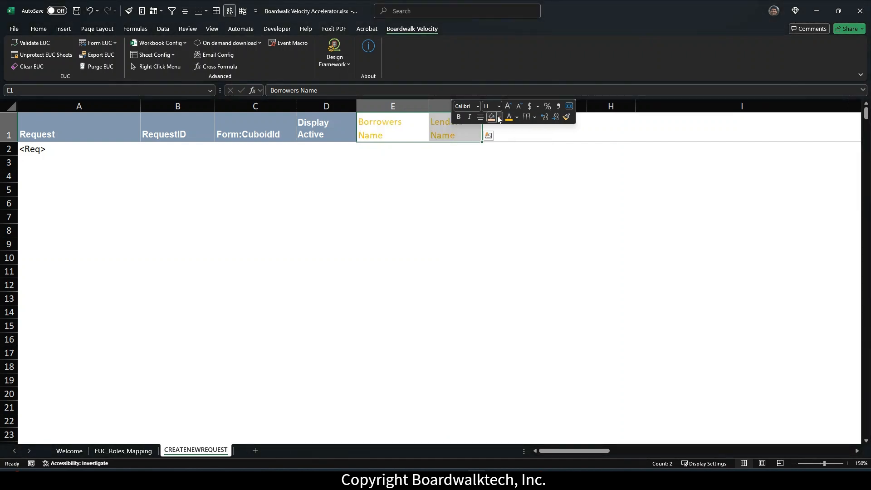
click(498, 119)
click(546, 146)
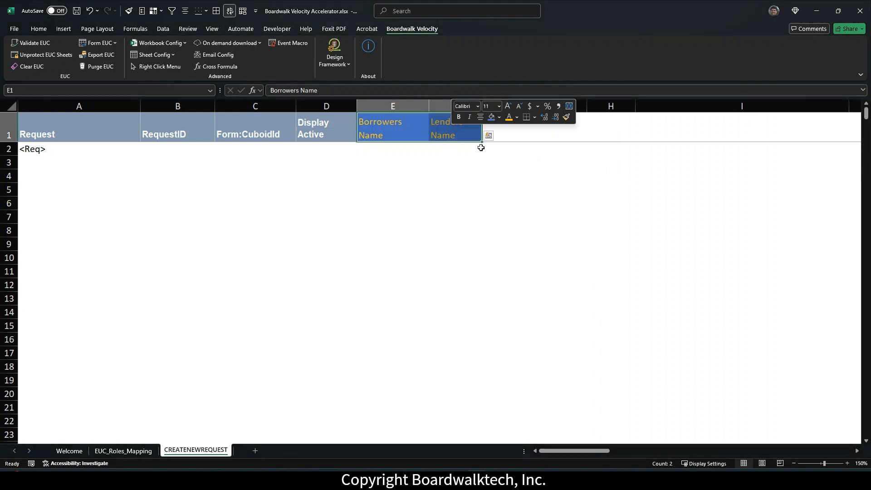
click(458, 119)
click(394, 150)
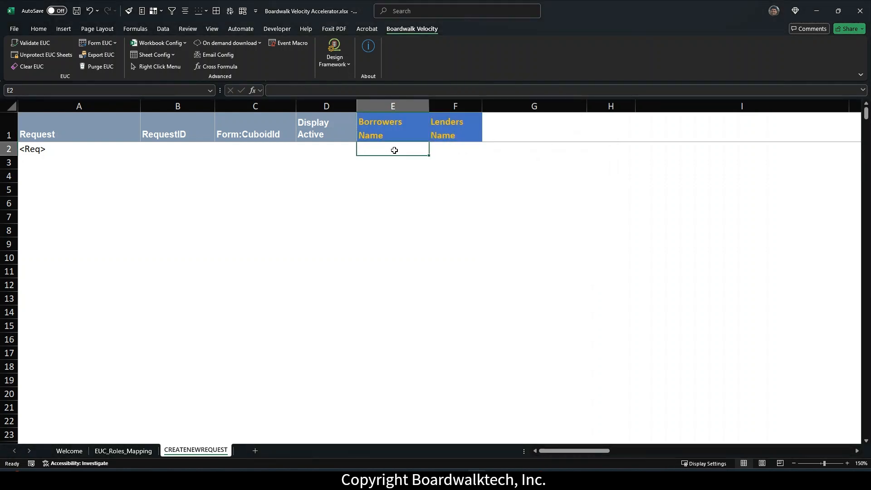
click(56, 150)
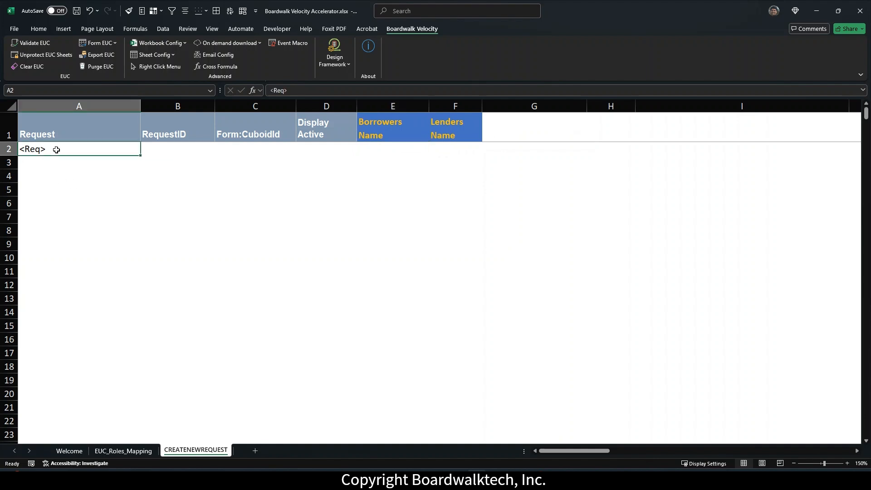
Step: Leave A2 unlocked and mark B2:D2 as Locked in cell protection
right_click(56, 150)
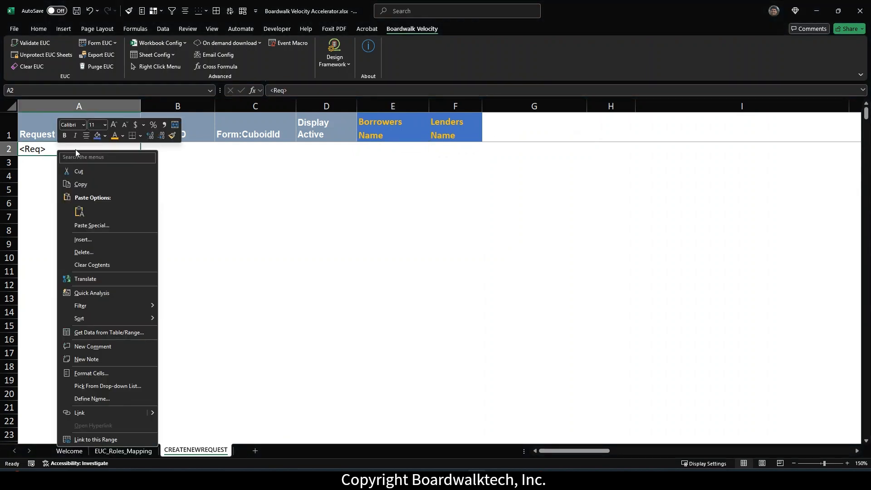
click(142, 14)
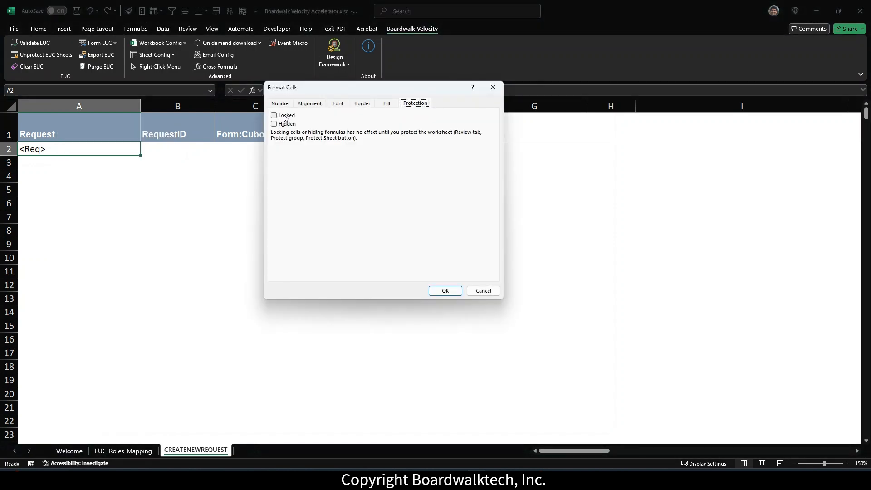
click(445, 291)
click(172, 152)
drag(172, 152, 300, 150)
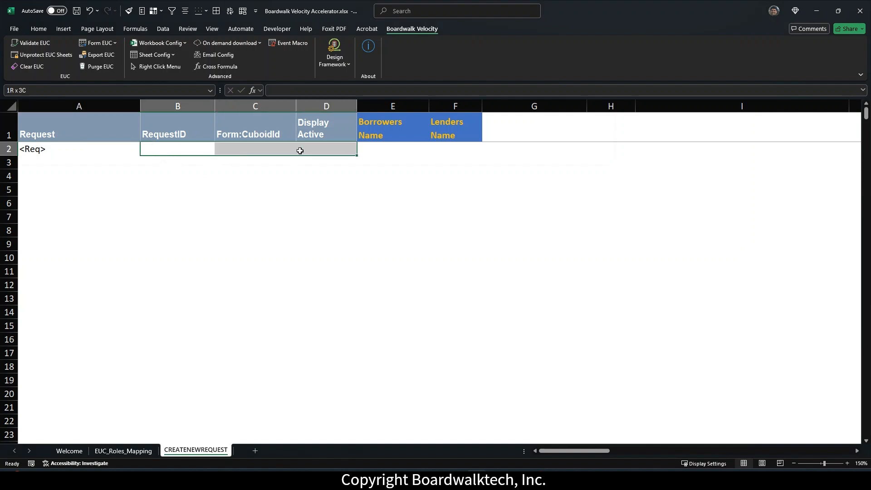
click(142, 11)
click(275, 116)
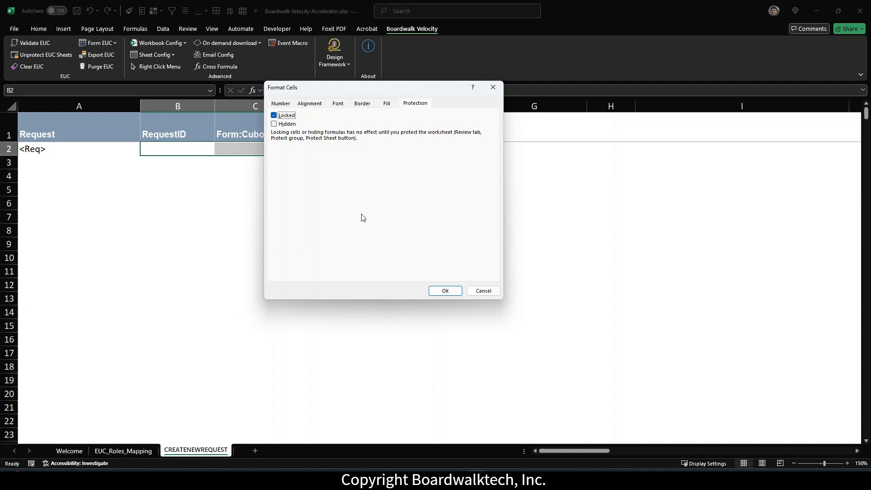
click(443, 290)
Step: Keep the E2:F2 entry cells unlocked
drag(370, 148, 455, 149)
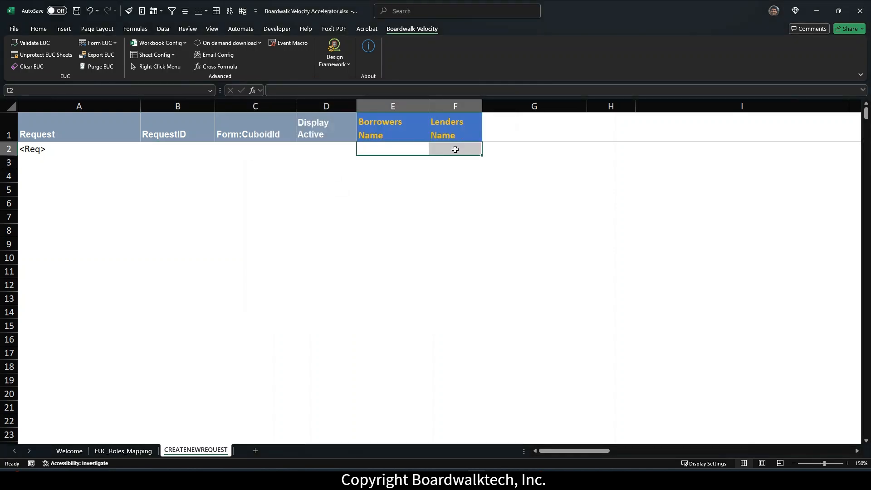
right_click(368, 146)
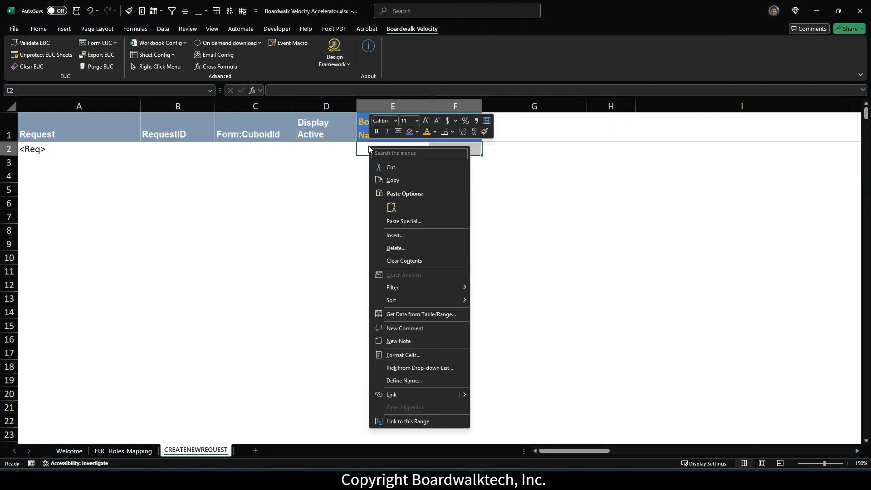
click(414, 355)
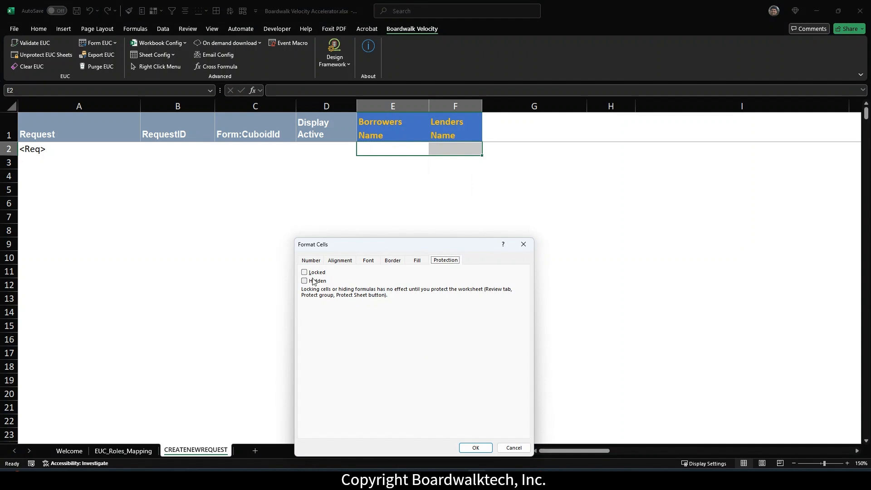
click(475, 448)
key(Down)
key(Down)
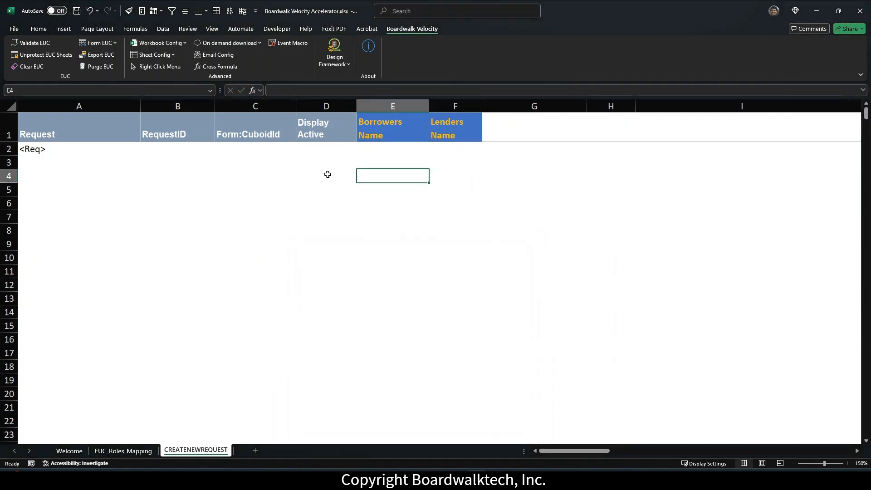
drag(73, 149, 441, 146)
Step: Apply outline and inside borders to the A2:F2 input row
right_click(443, 146)
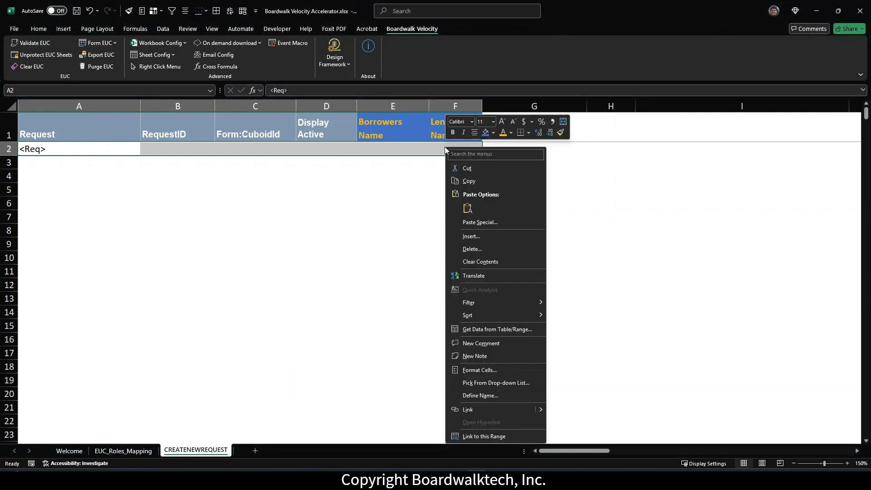
click(485, 370)
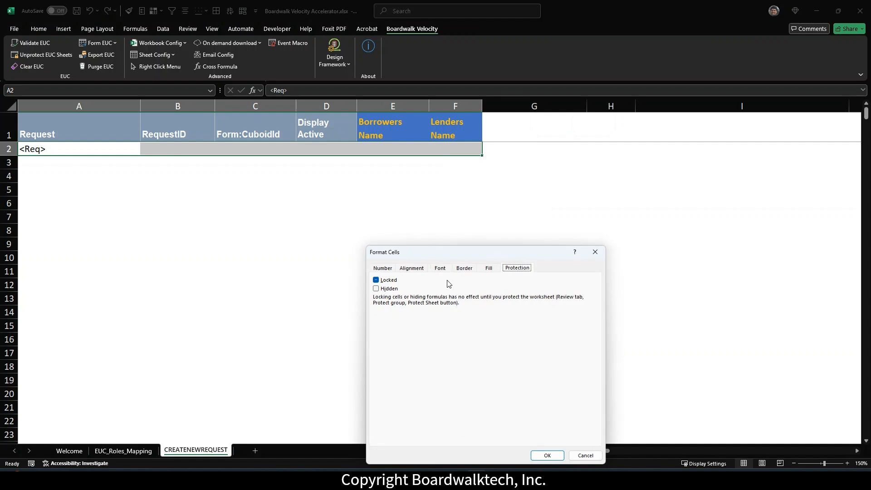
click(471, 270)
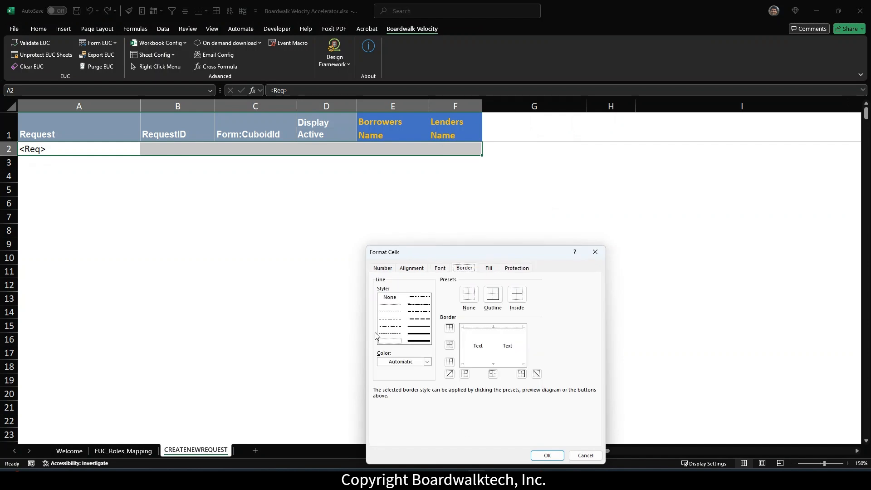
click(493, 293)
click(515, 296)
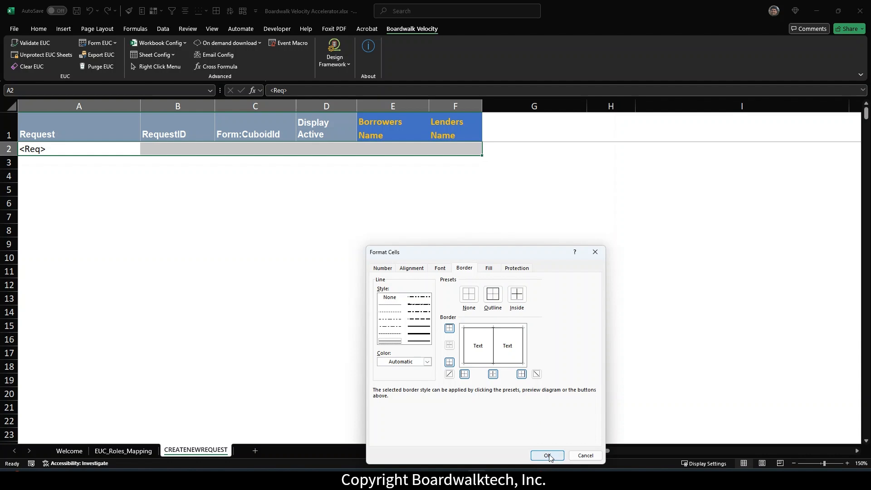
click(549, 455)
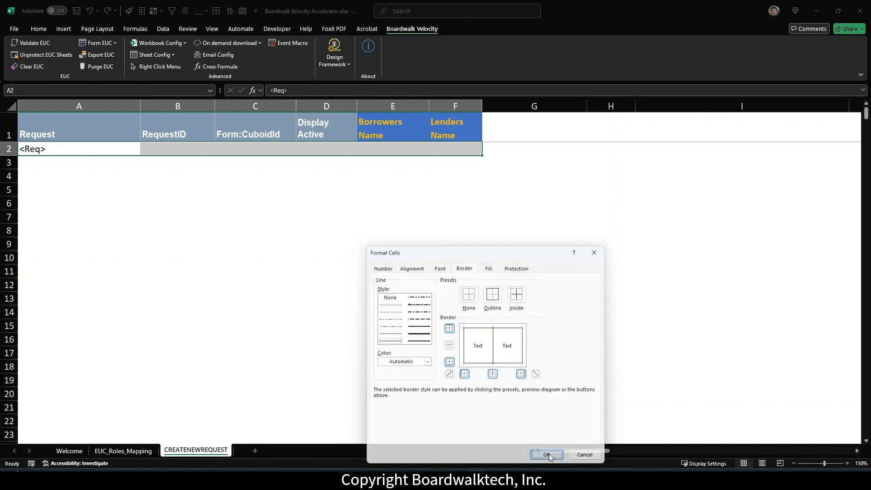
drag(379, 303, 379, 290)
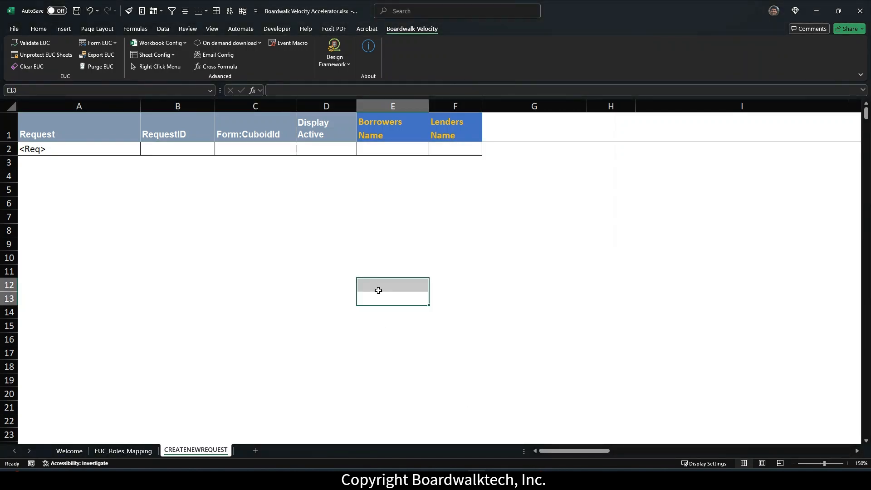
click(33, 166)
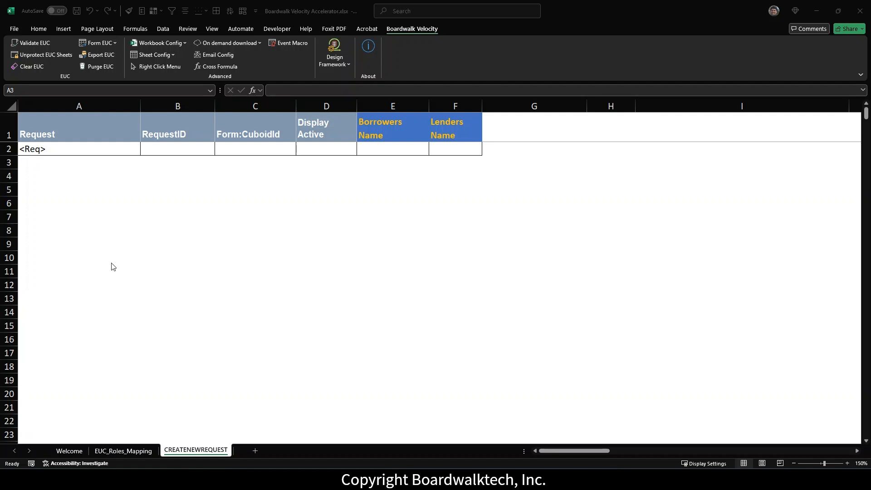
Step: Generate the Configuration sheet with Form EUC > Configure EUC Form Sheet
click(115, 43)
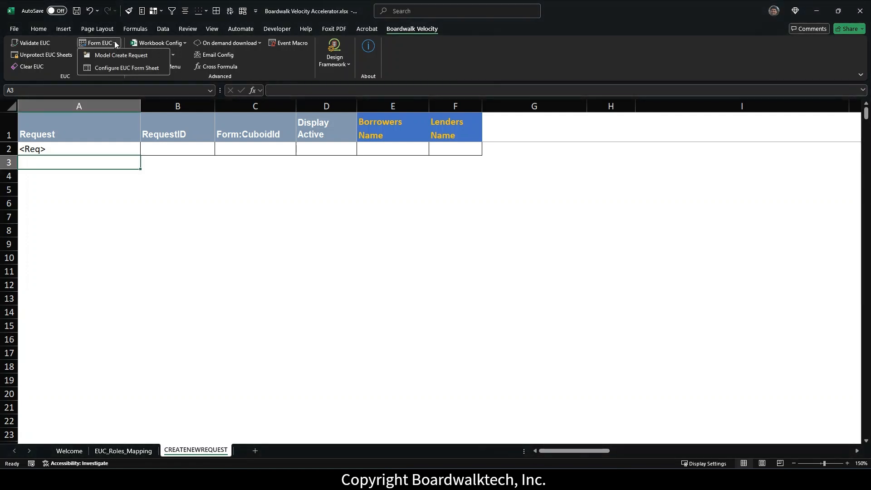
click(107, 68)
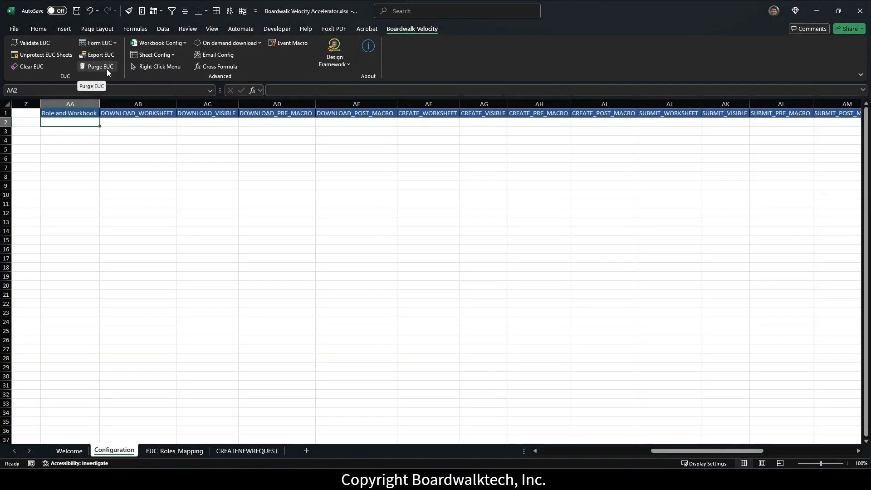
drag(656, 450, 502, 451)
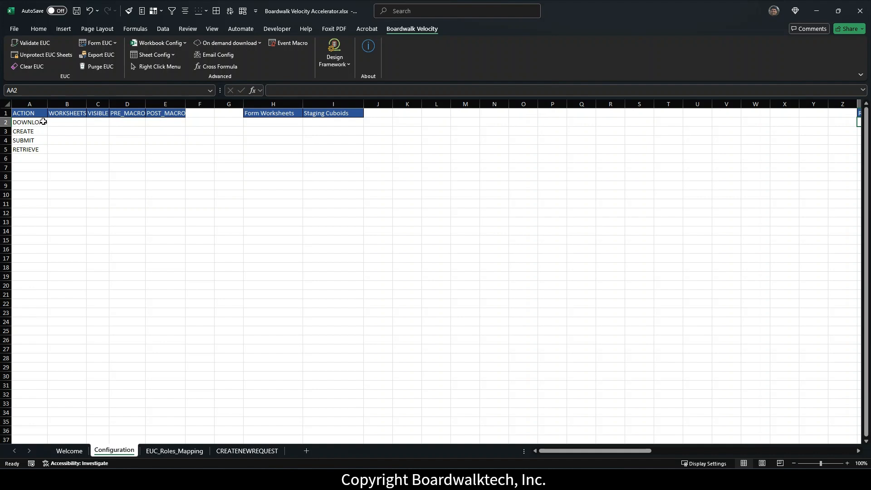
Step: Enter worksheet HMC in B3 and VISIBLE TRUE in C3 for the CREATE row
click(62, 131)
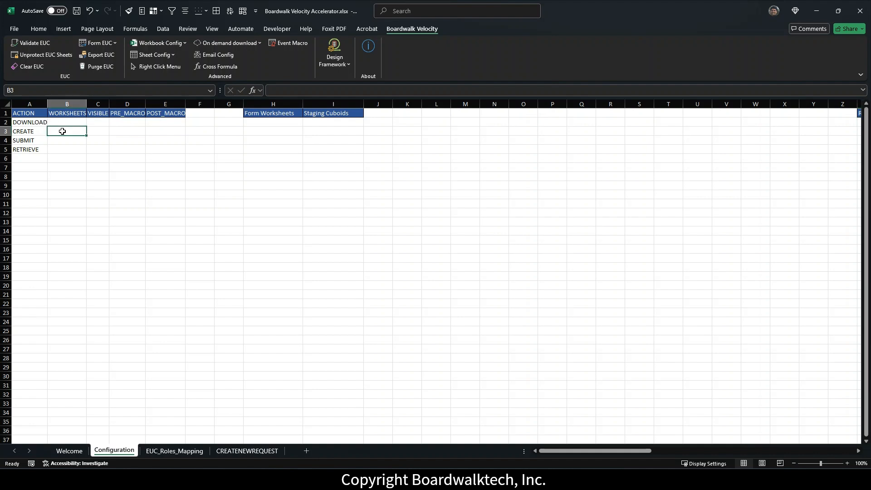
text(H)
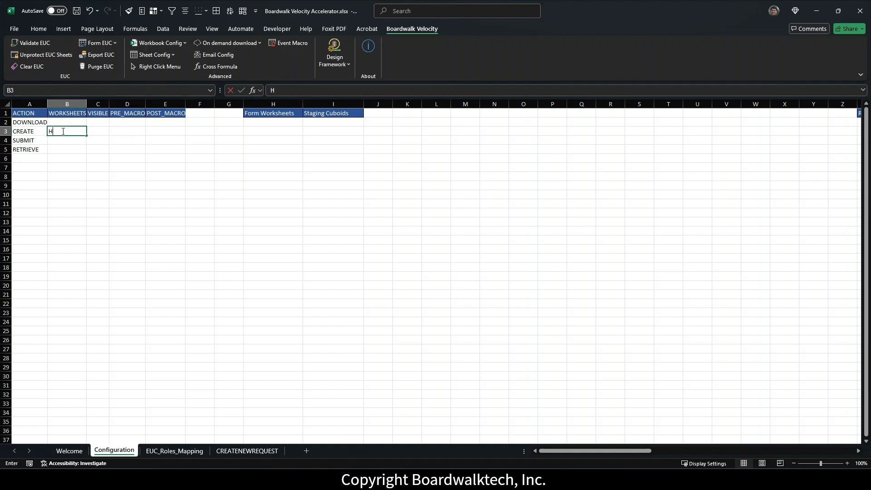
text(MC)
click(101, 132)
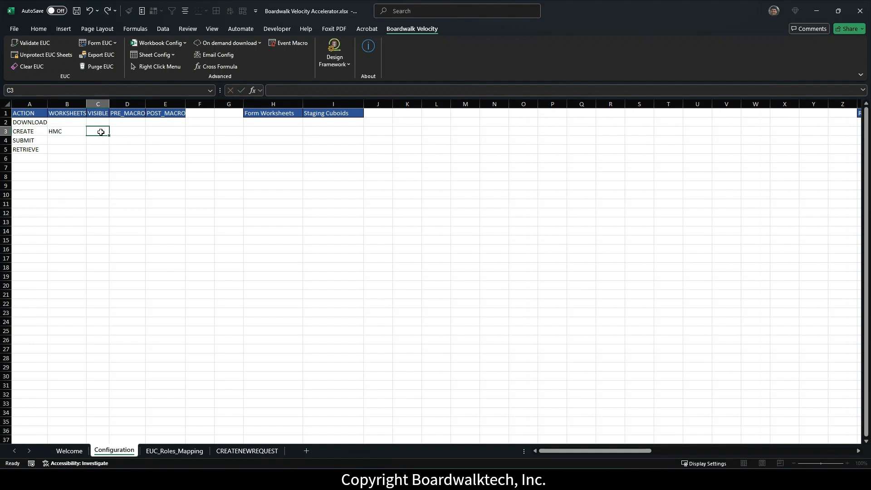
double_click(101, 131)
text(TRUE)
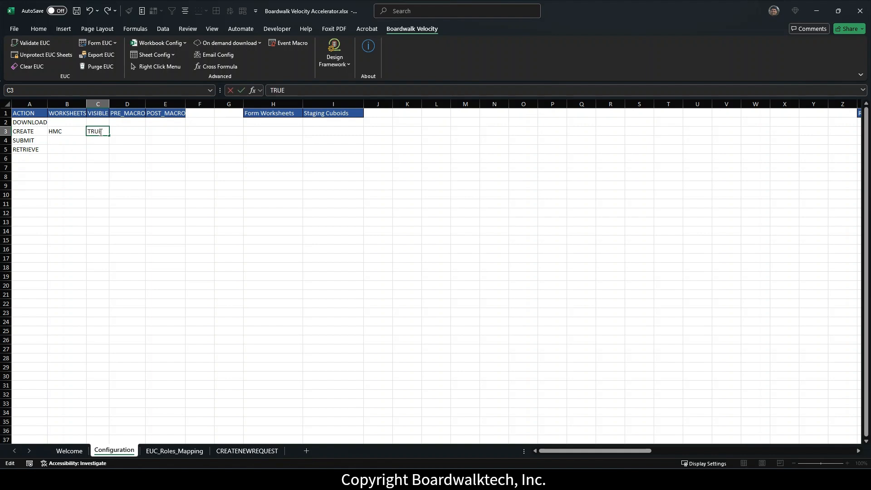
click(100, 139)
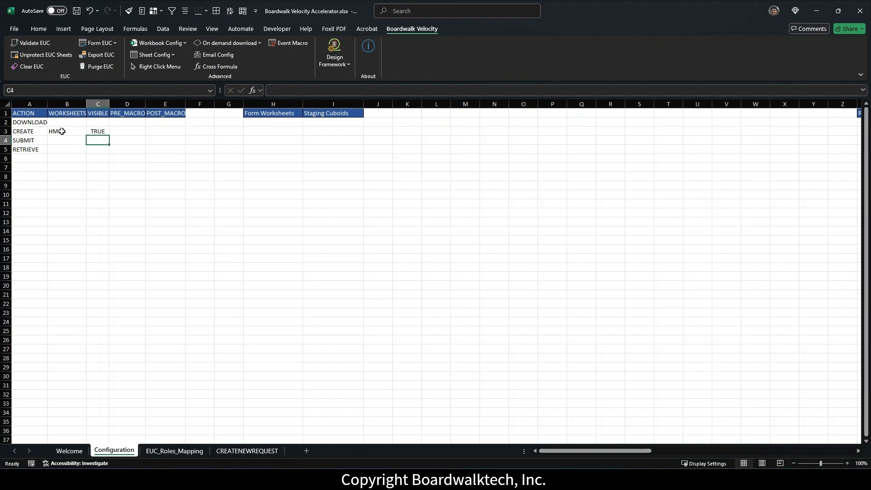
Step: Copy B3:C3 into B5 so the RETRIEVE row also uses HMC with TRUE
drag(62, 131, 91, 132)
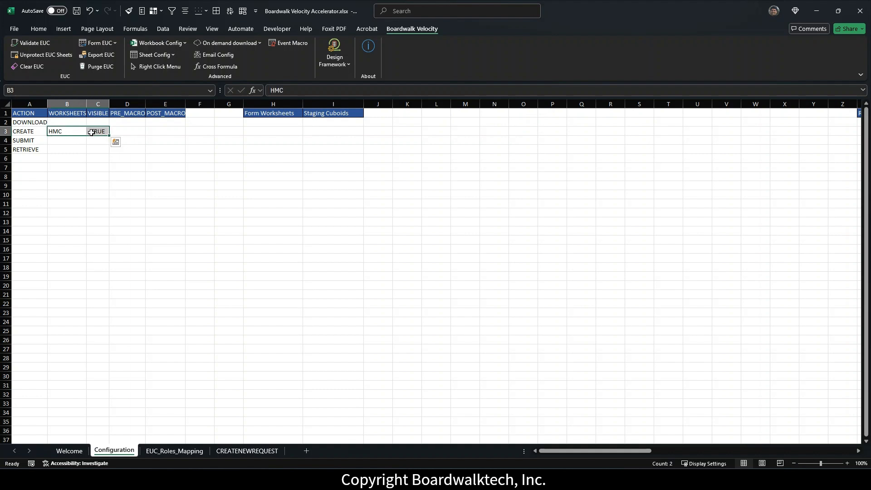
key(ctrl+c)
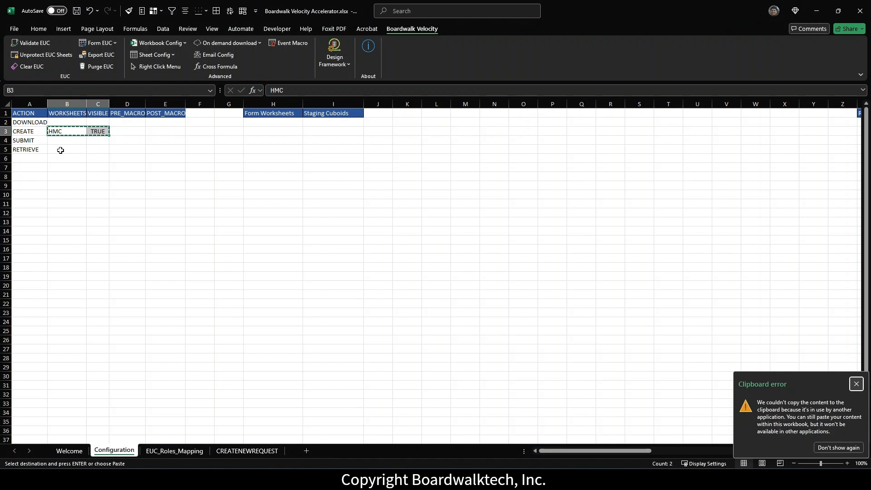
click(60, 151)
key(ctrl+v)
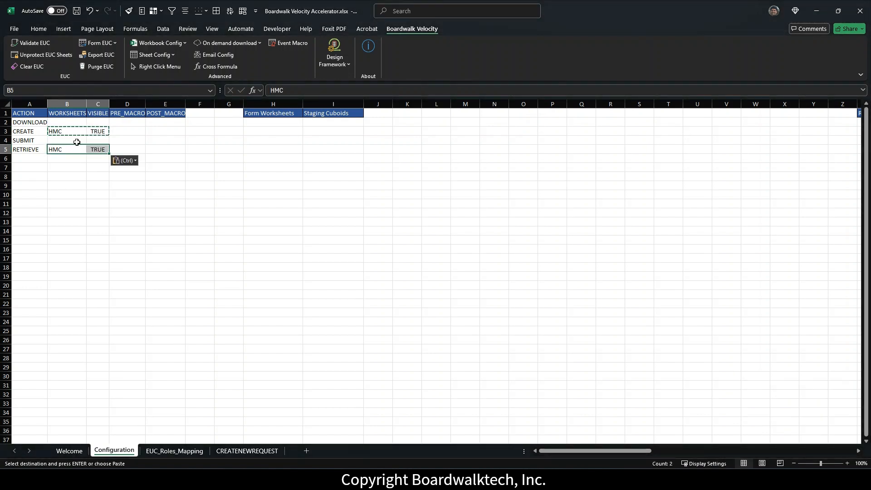
Step: Leave the PRE_MACRO cell D3 empty, discarding the half-typed macro name
click(135, 132)
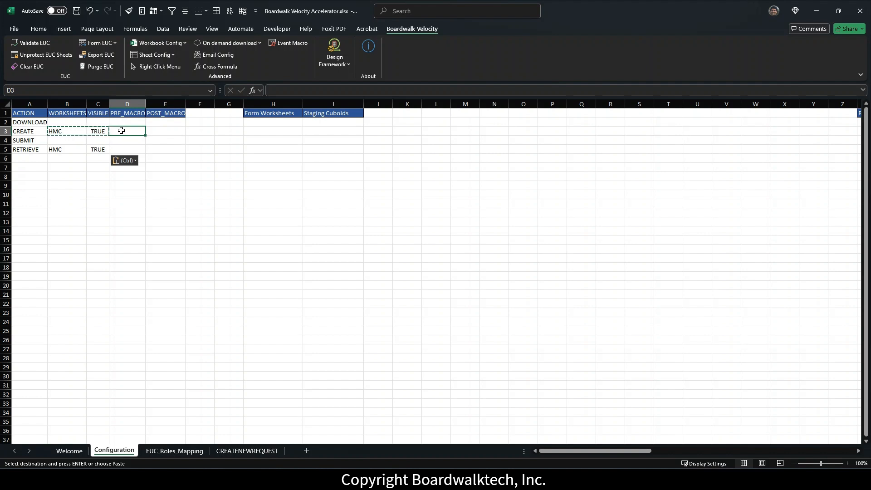
key(Escape)
text(prema)
key(BackSpace)
key(BackSpace)
key(BackSpace)
key(BackSpace)
key(BackSpace)
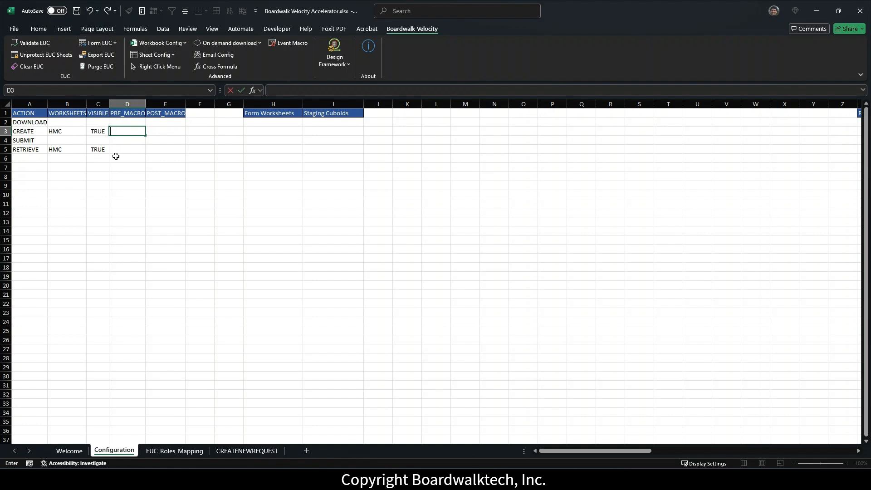
key(Return)
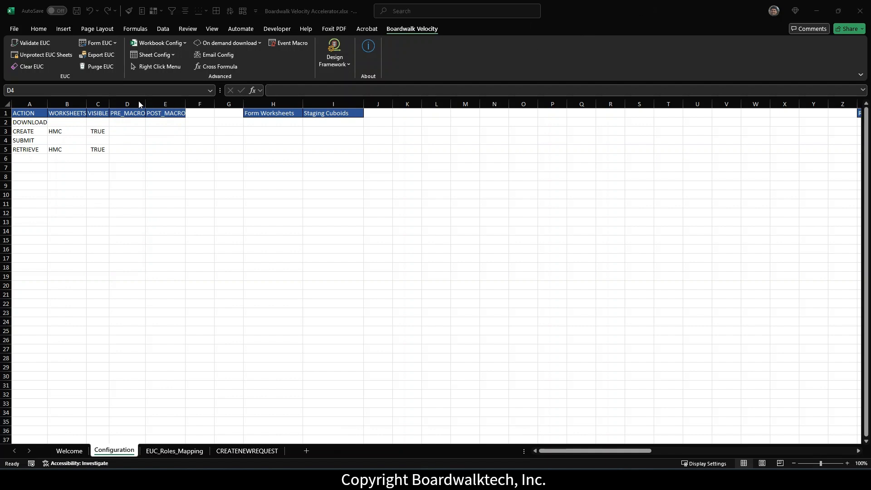
click(125, 124)
click(126, 132)
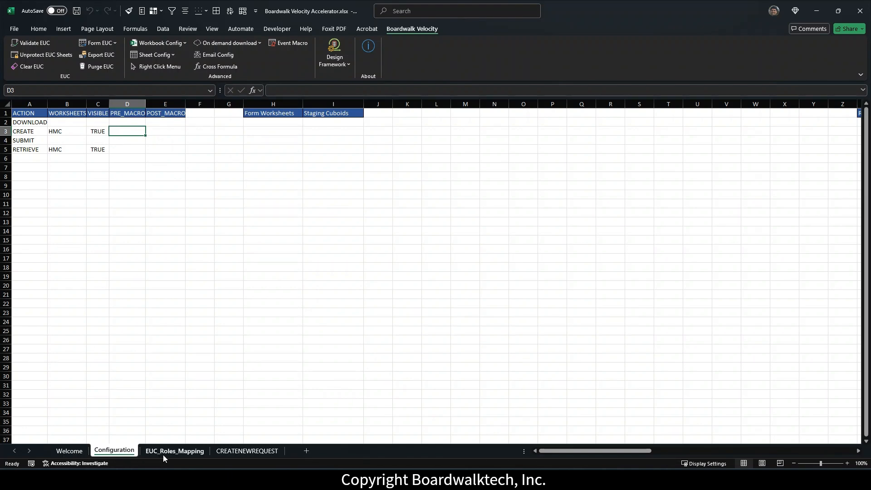
click(233, 452)
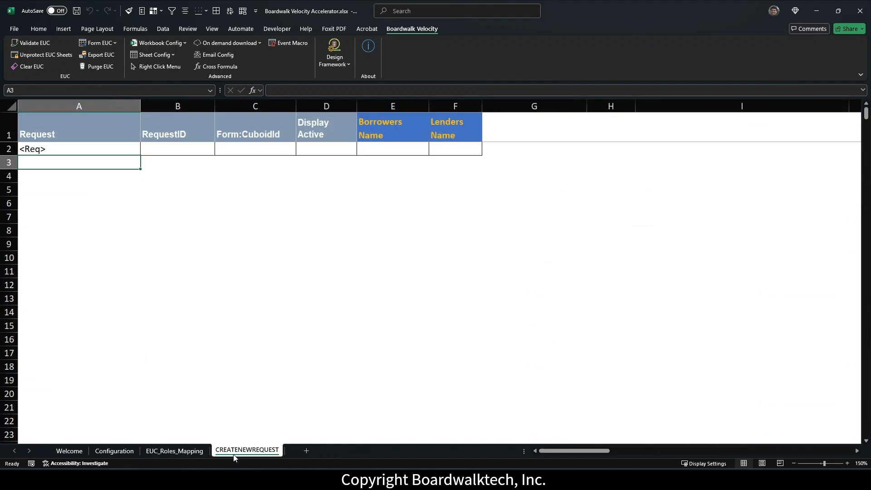
click(117, 451)
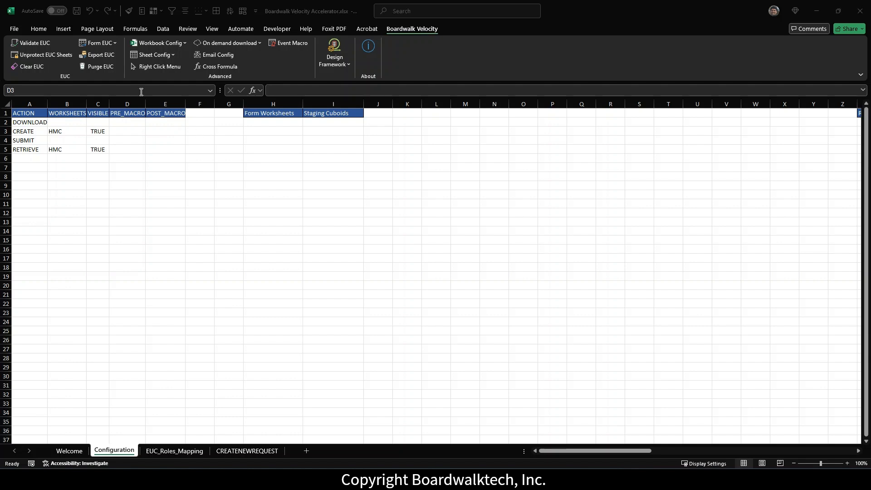
Step: Start the EUC export, log in with the account password, continue, and confirm the Mortgage Calculator folder
click(96, 55)
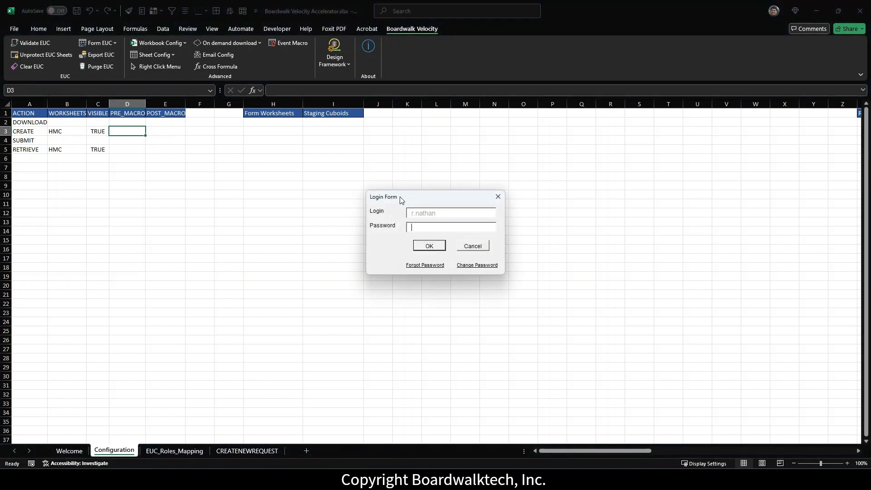
key(ctrl+v)
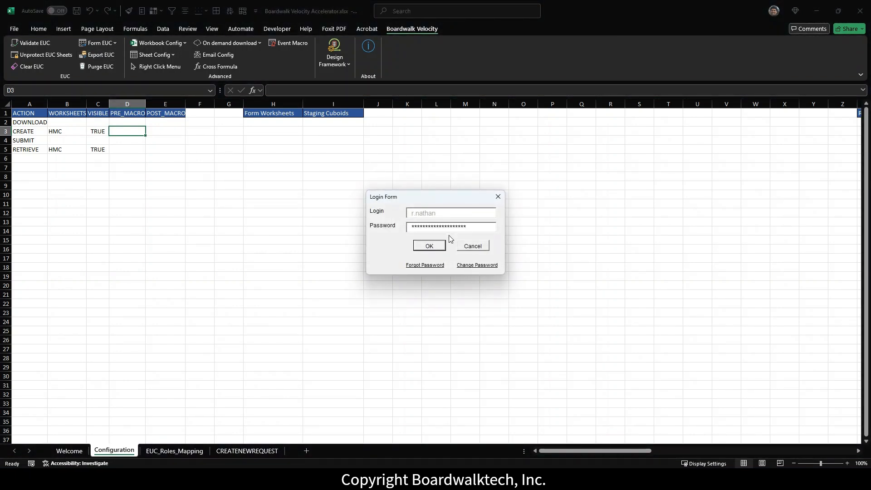
click(437, 249)
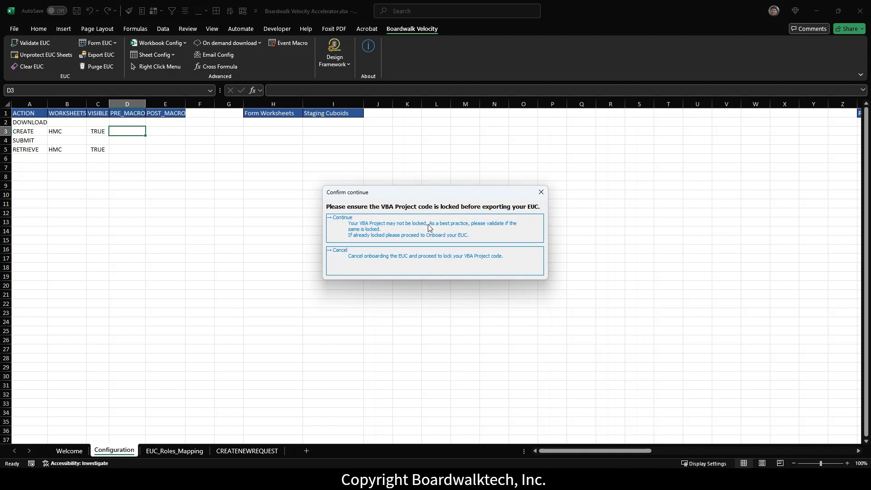
click(416, 232)
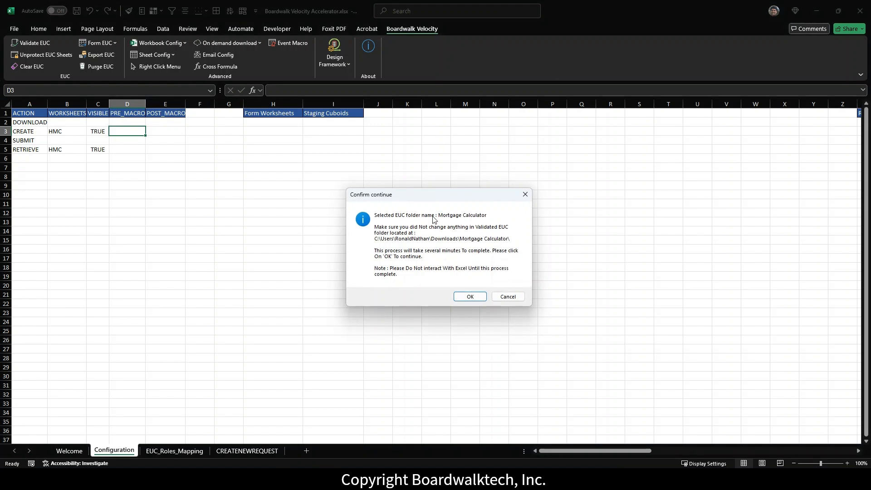
click(470, 297)
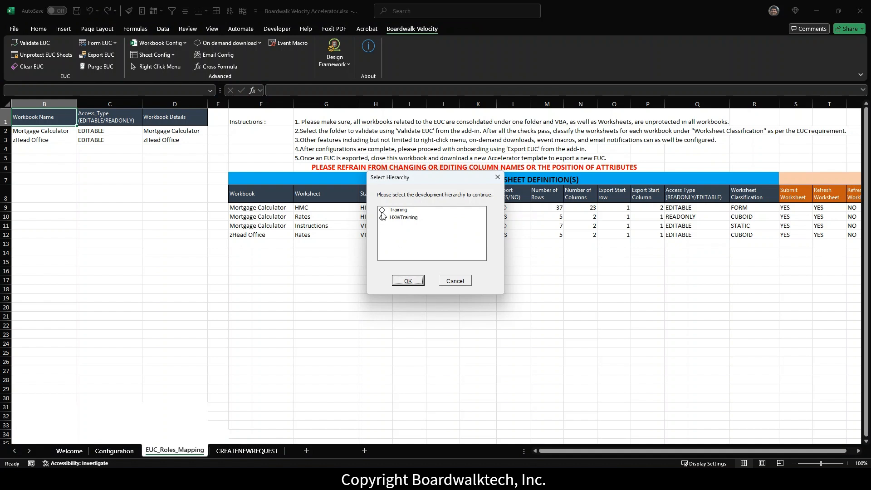
Step: Export under the Training hierarchy and acknowledge the export success message
click(382, 210)
click(407, 282)
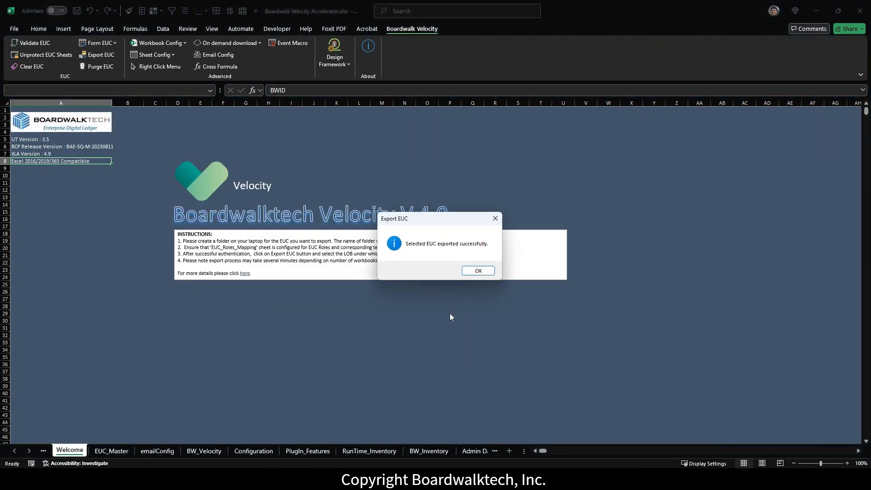
click(478, 270)
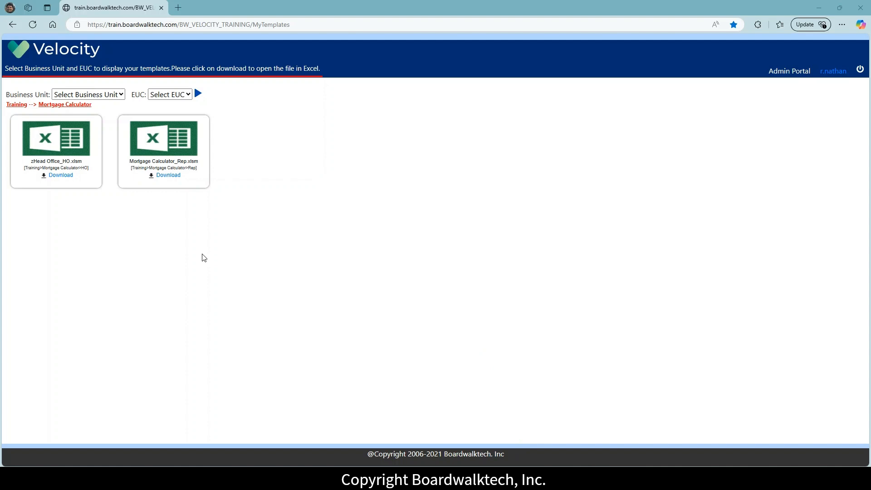
Step: Pick business unit Training and EUC Mortgage Calculator, then download zHead Office_HO.xlsm
click(122, 95)
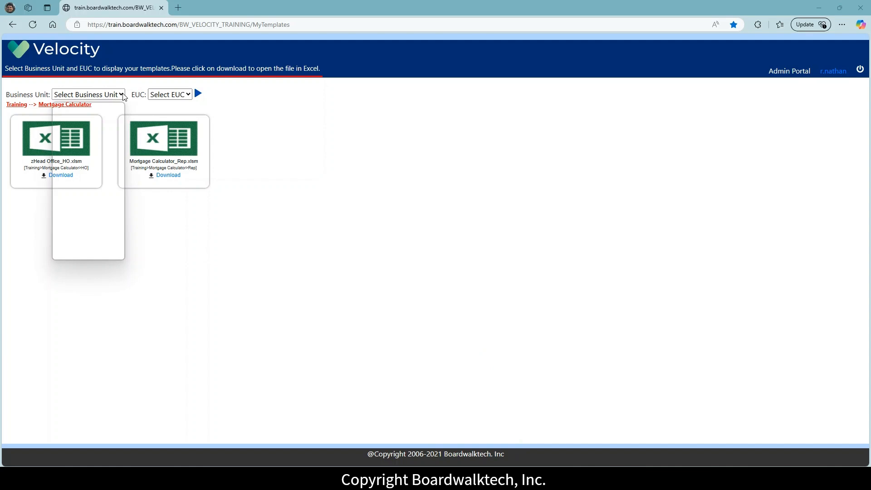
click(72, 253)
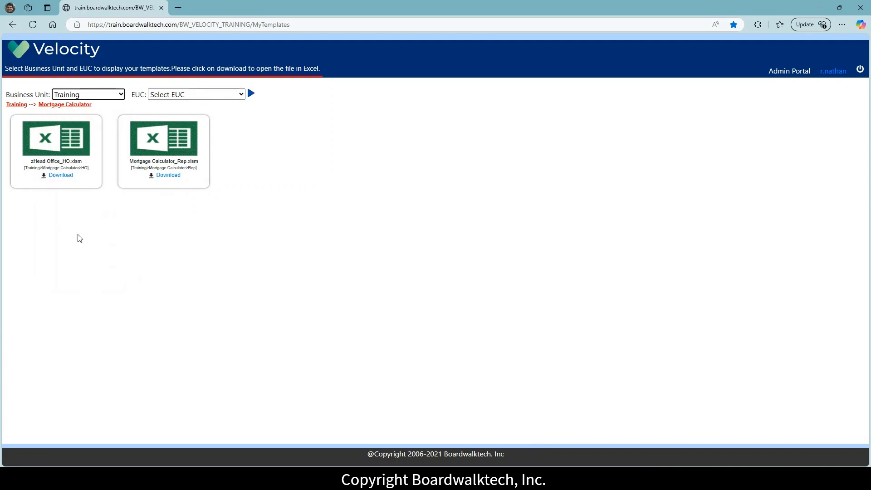
click(241, 93)
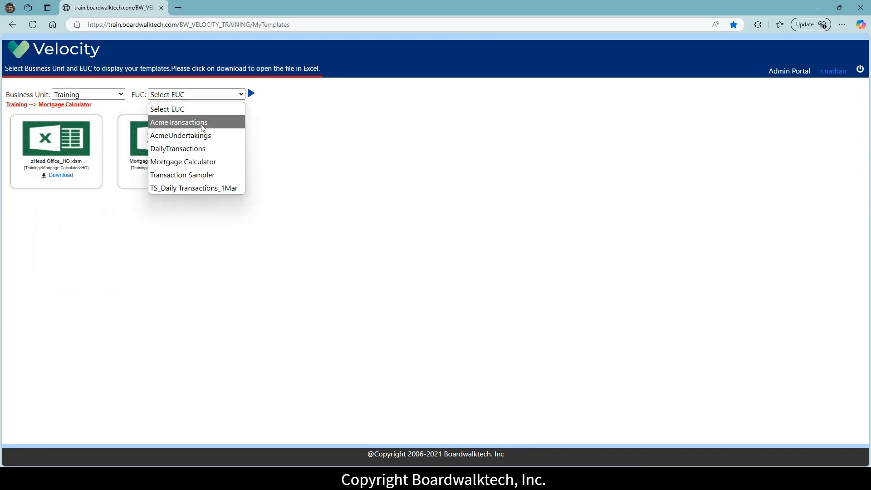
click(178, 162)
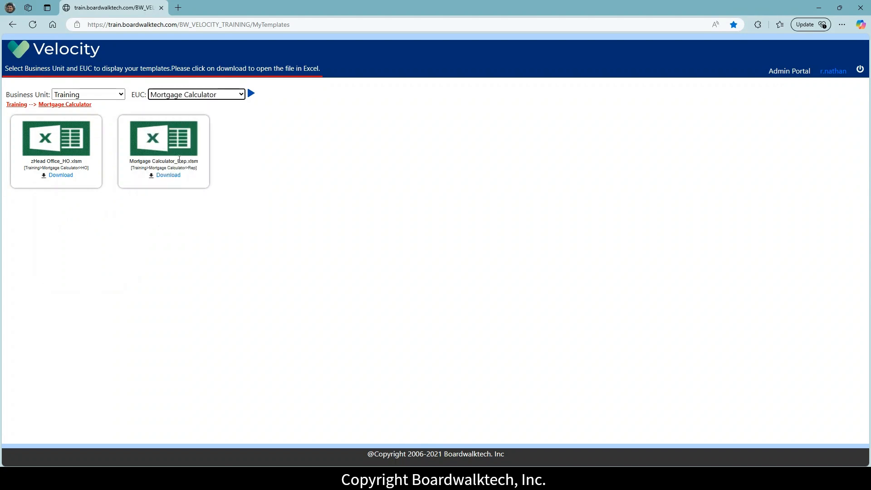
click(250, 94)
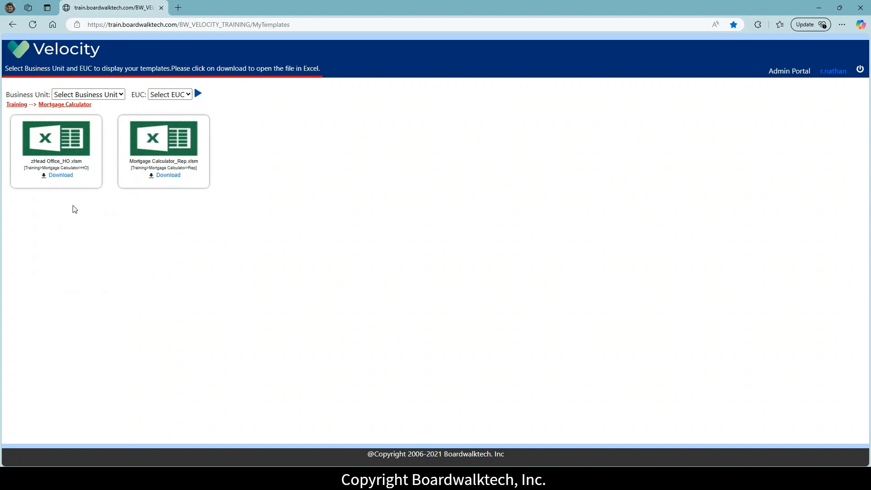
click(64, 176)
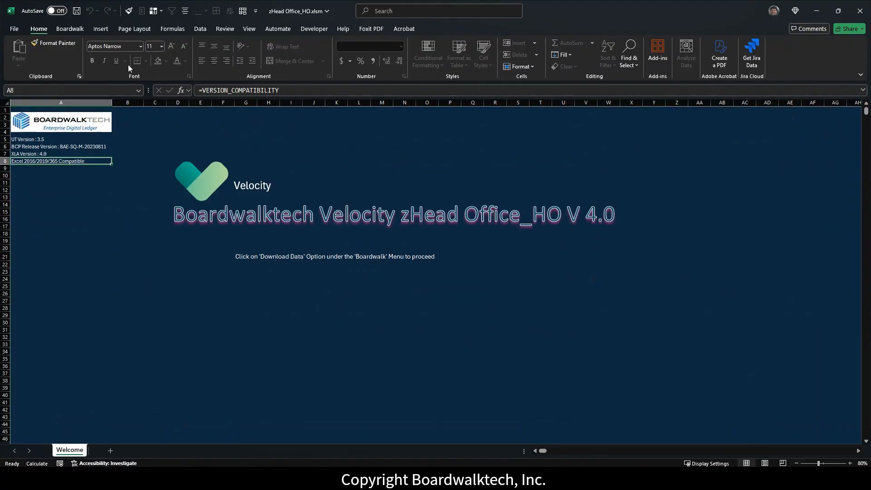
Step: Download the head-office rate data via Boardwalk, then close zHead Office_HO, confirming Yes
click(72, 29)
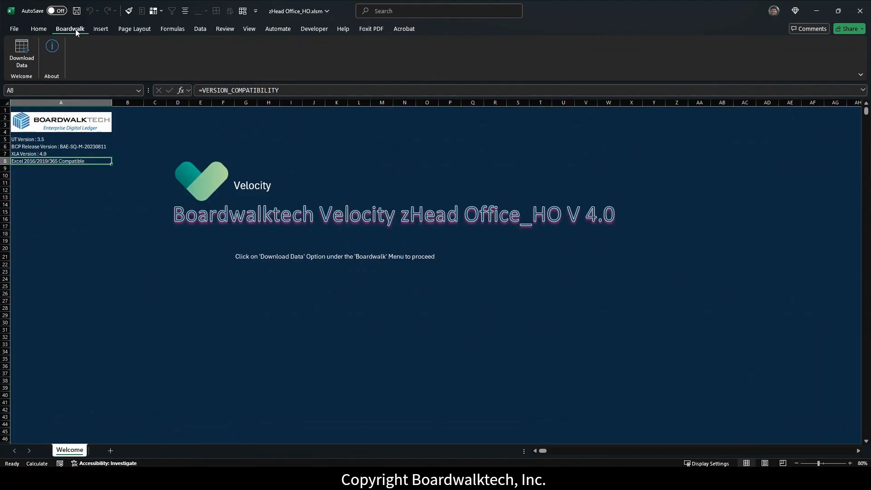
click(24, 64)
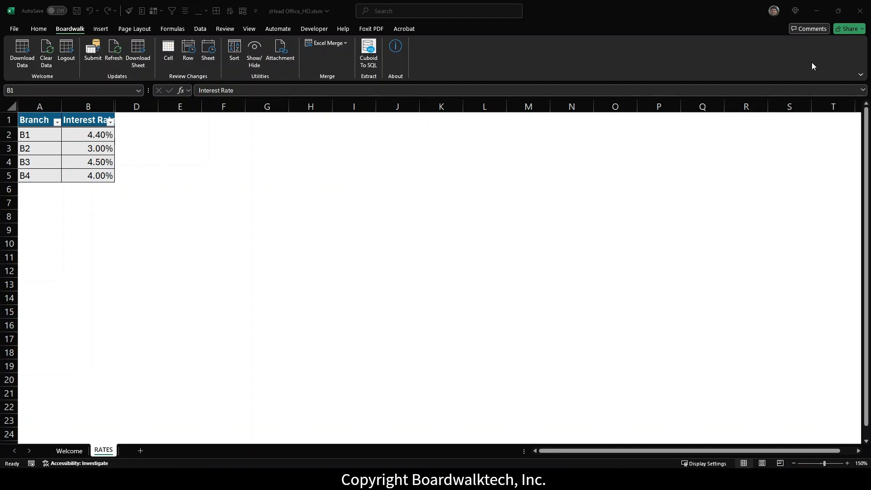
click(861, 12)
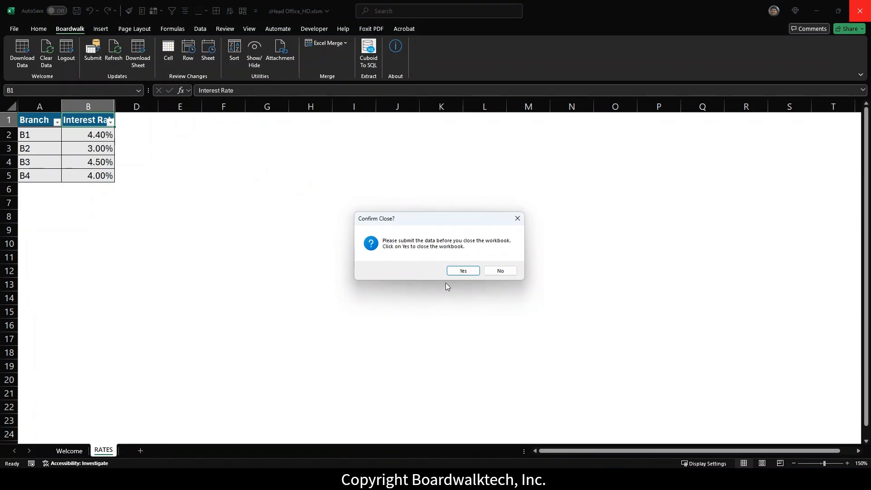
click(463, 271)
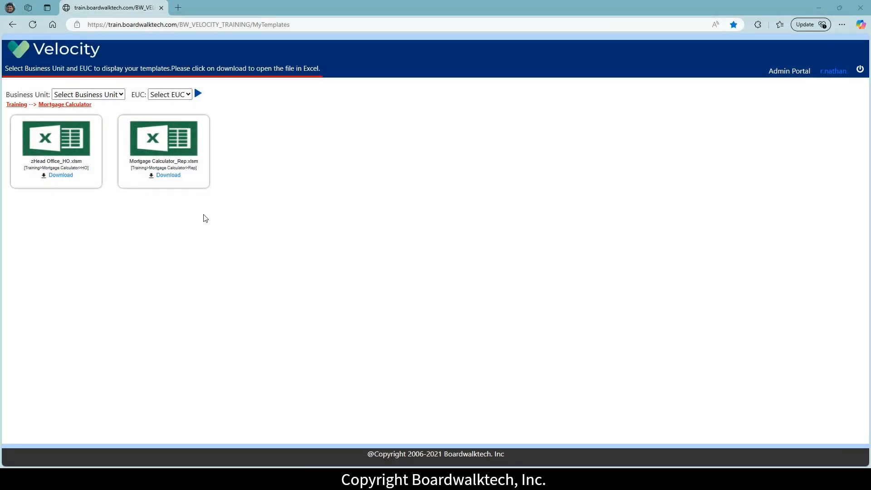
Step: Download Mortgage Calculator_Rep.xlsm from the portal and open it from Edge's downloads
click(167, 176)
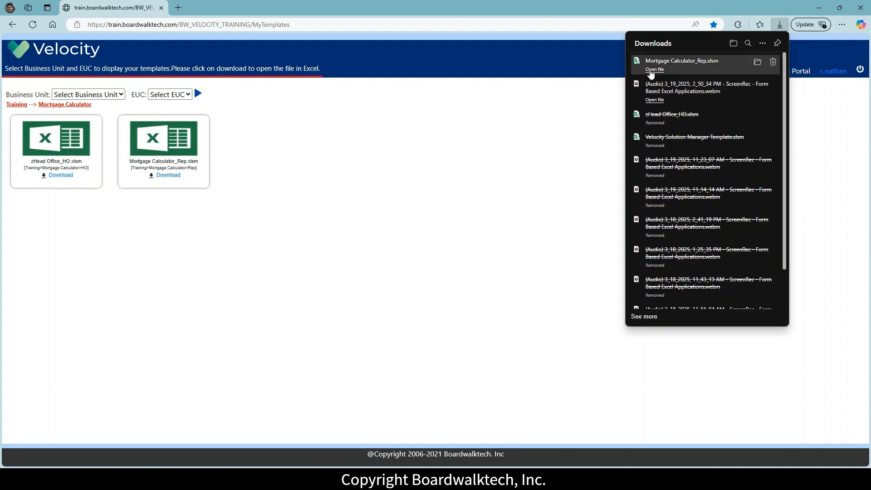
click(651, 71)
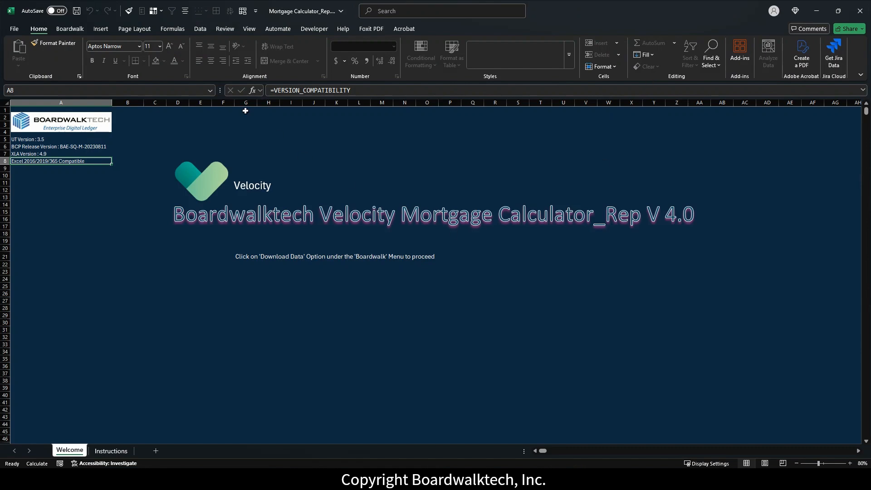
Step: Run Boardwalk Download Data to load the Mortgage Calculator_Rep sheets
click(67, 30)
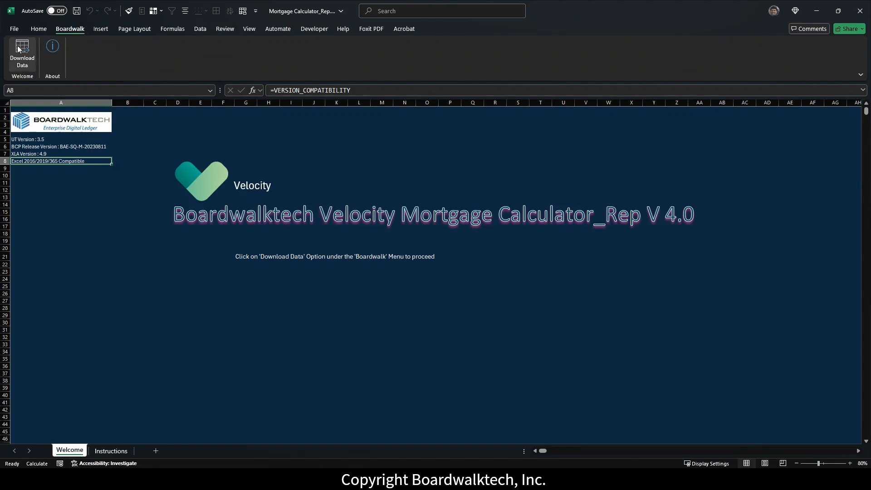
click(20, 62)
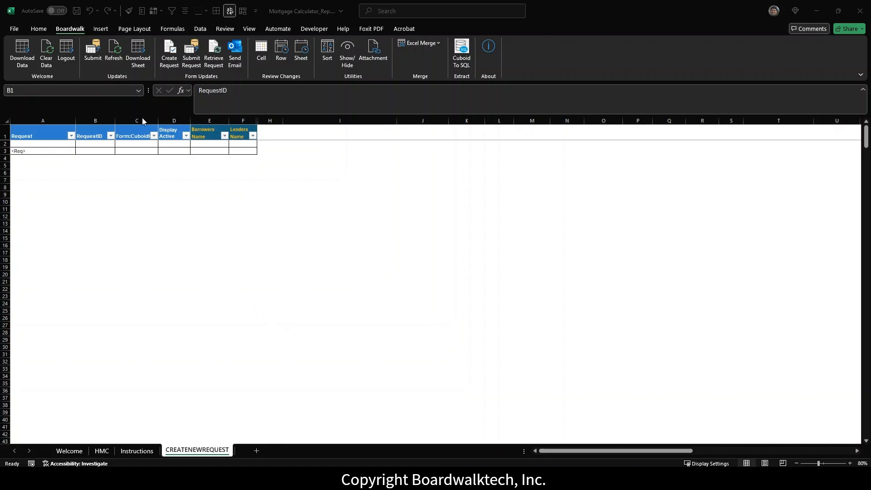
Step: Create a new request with no transaction comment and dismiss the success message
click(171, 62)
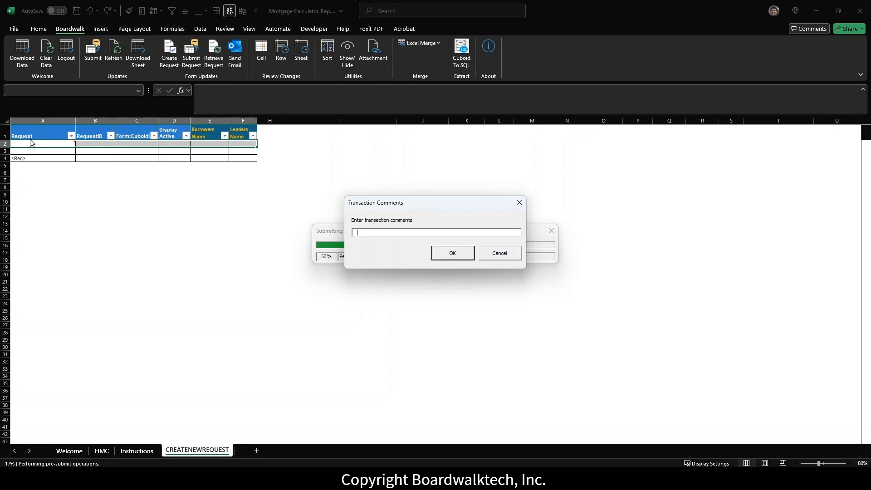
click(453, 254)
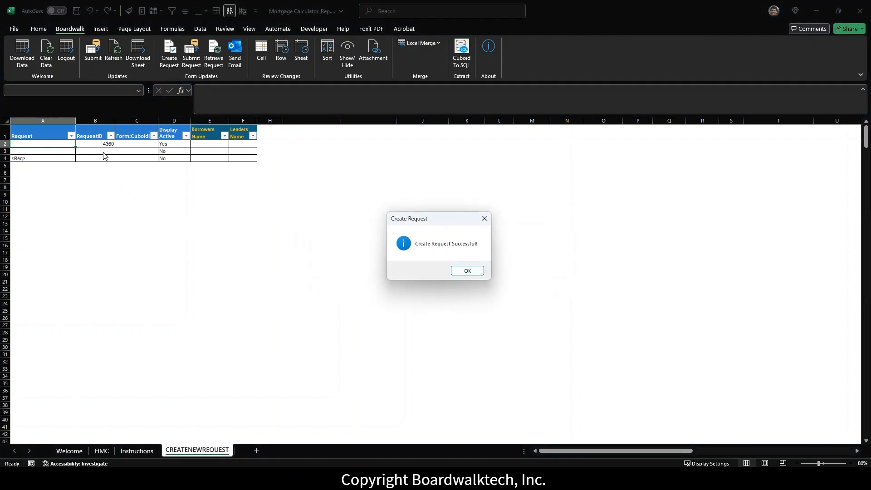
click(466, 271)
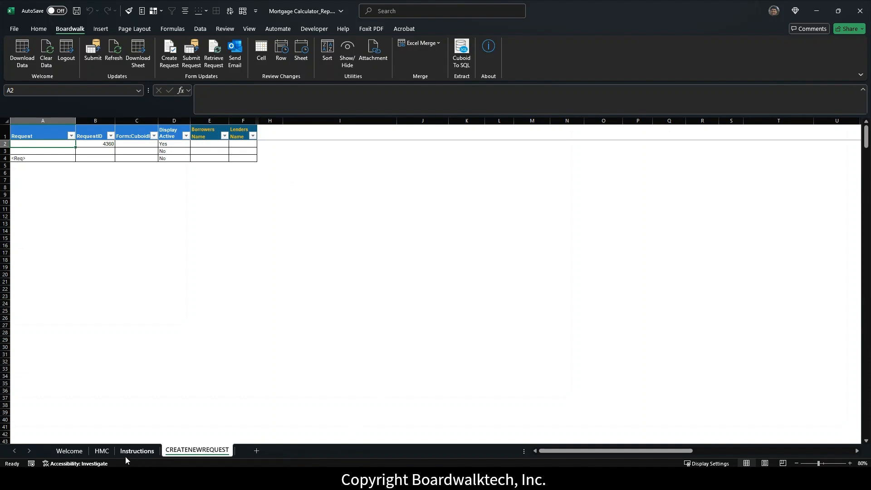
Step: On the HMC sheet, set branch B2 and enter the borrower's name, address and phone
click(104, 452)
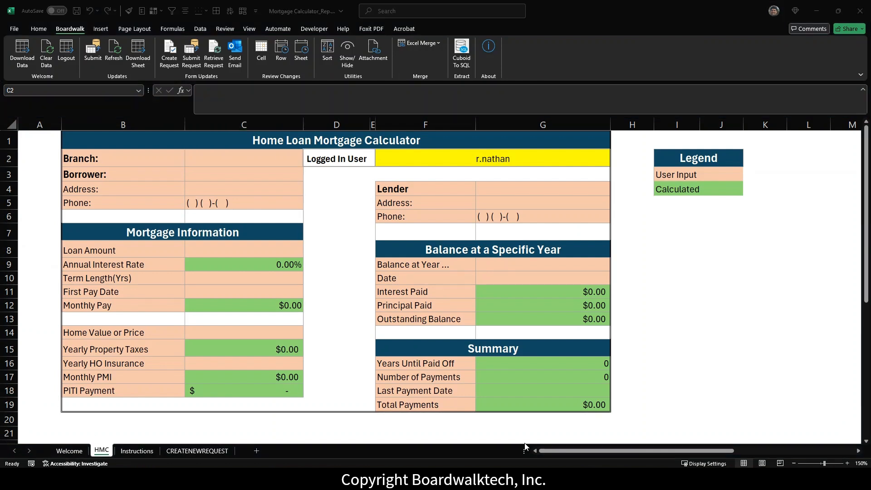
click(223, 154)
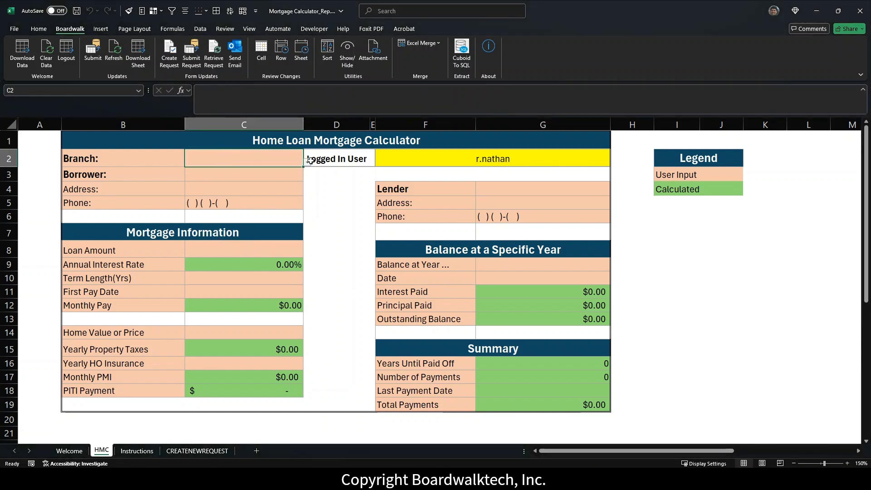
click(308, 162)
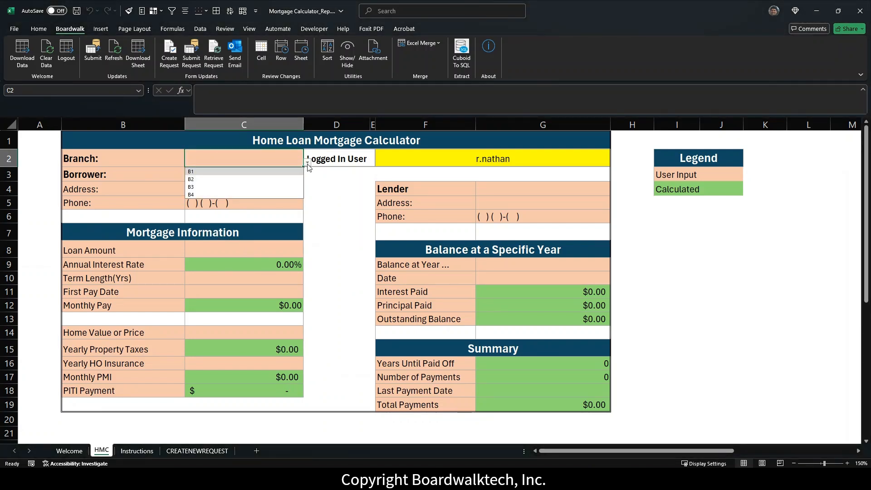
click(220, 180)
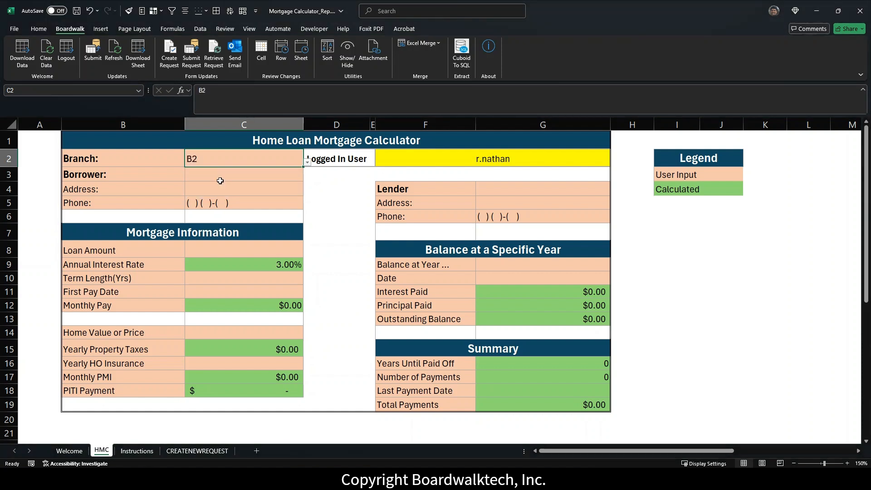
click(221, 175)
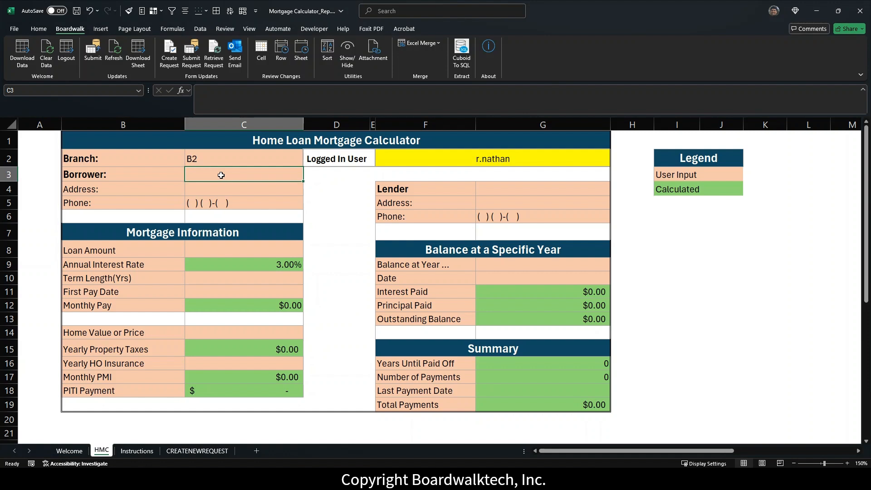
text(John Doe)
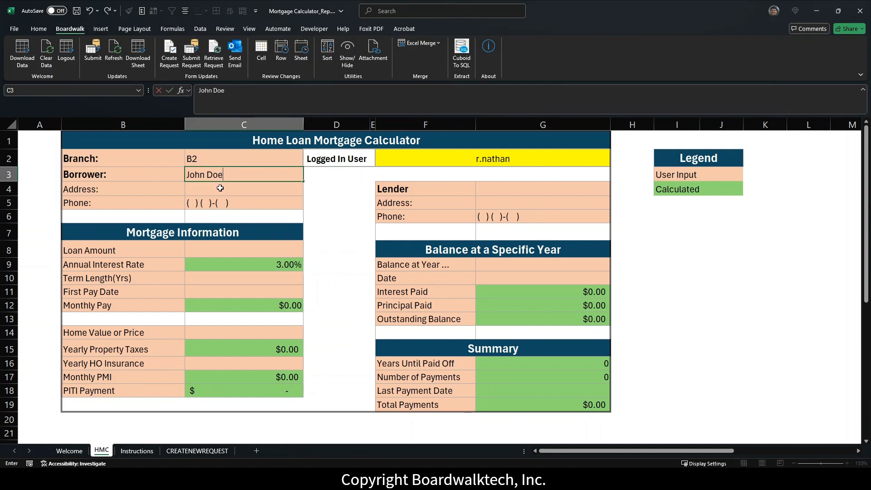
click(221, 188)
click(192, 204)
text(409) 555-1212)
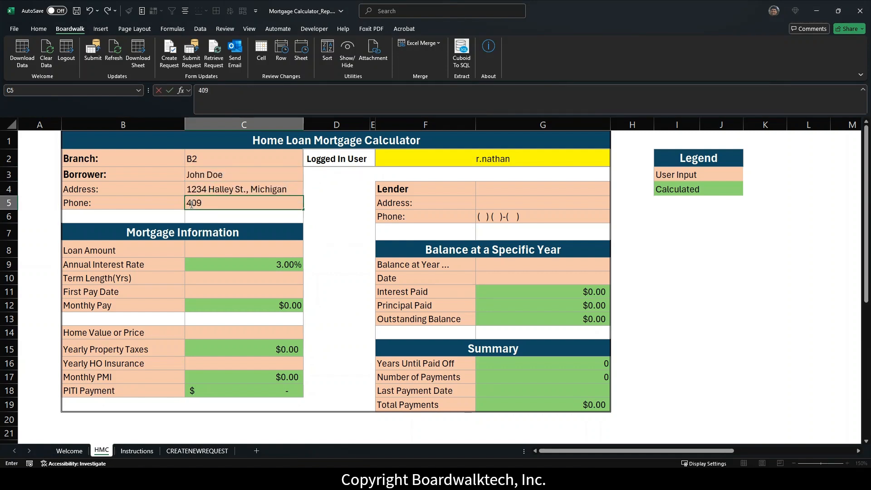
key(Return)
Step: Enter loan 600000, term 30, first pay date 2/1/2024, home value 750000, insurance 4000
click(204, 250)
text(600000)
click(226, 282)
text(30)
click(227, 292)
text(2/1/2024)
click(239, 333)
text(750000)
click(227, 363)
text(4000)
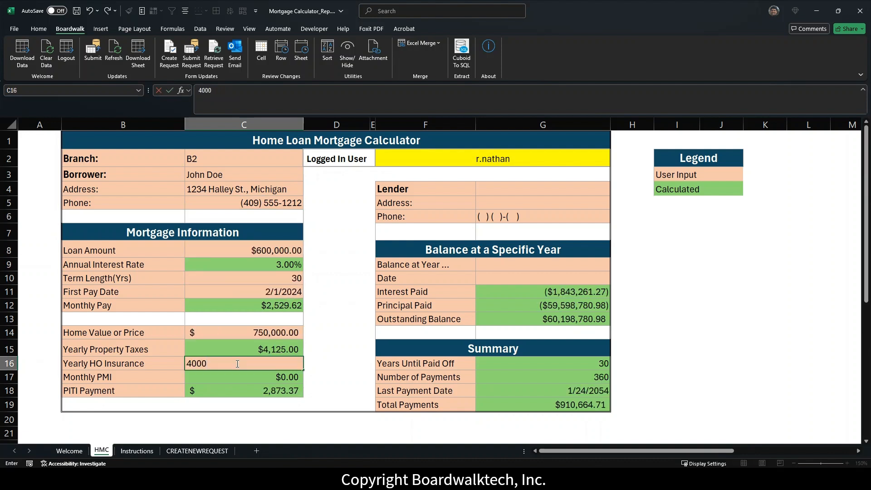
Step: Enter lender Magic Mortgange Co. with its address and phone, and balance year 2025
click(499, 189)
text(Magic Mortgange Co.)
click(498, 204)
click(483, 217)
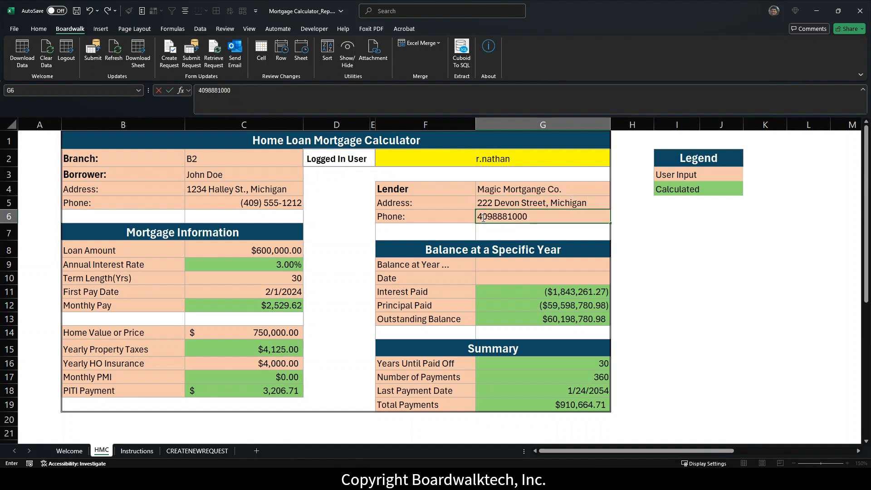
click(496, 265)
text(2)
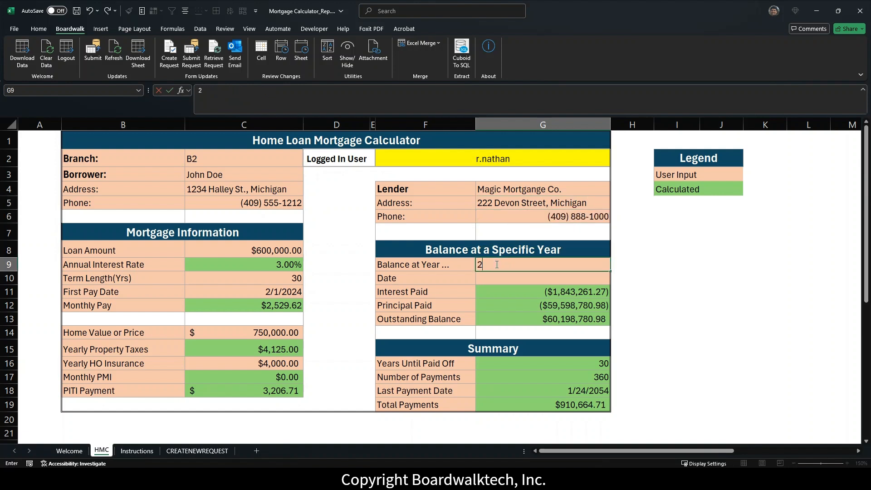
text(025)
key(Return)
key(Return)
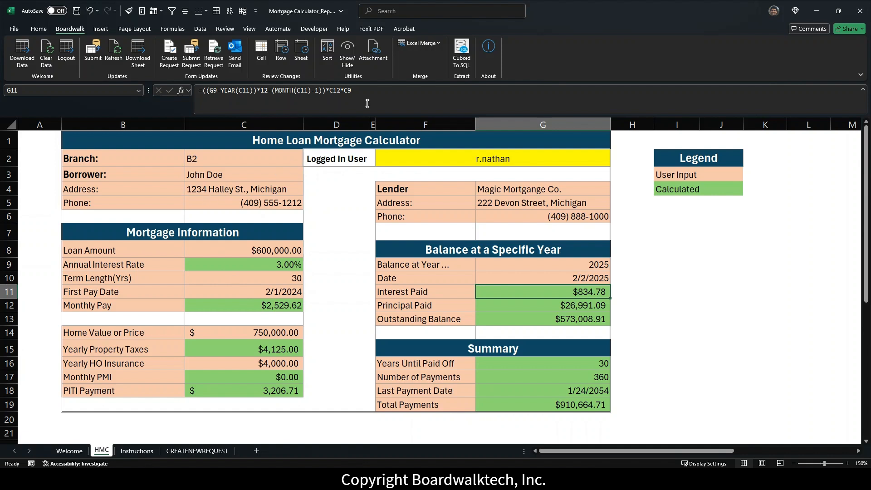
Step: Submit the request via Boardwalk with no transaction comment and dismiss the success message
click(192, 66)
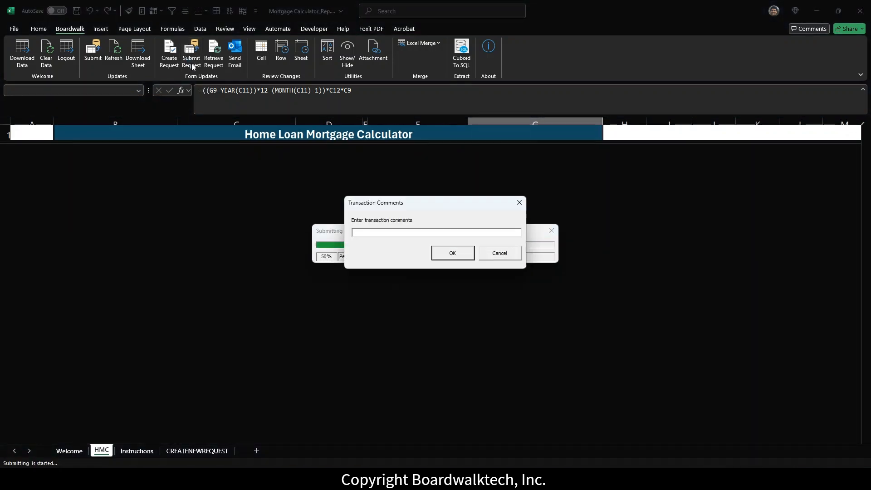
click(450, 253)
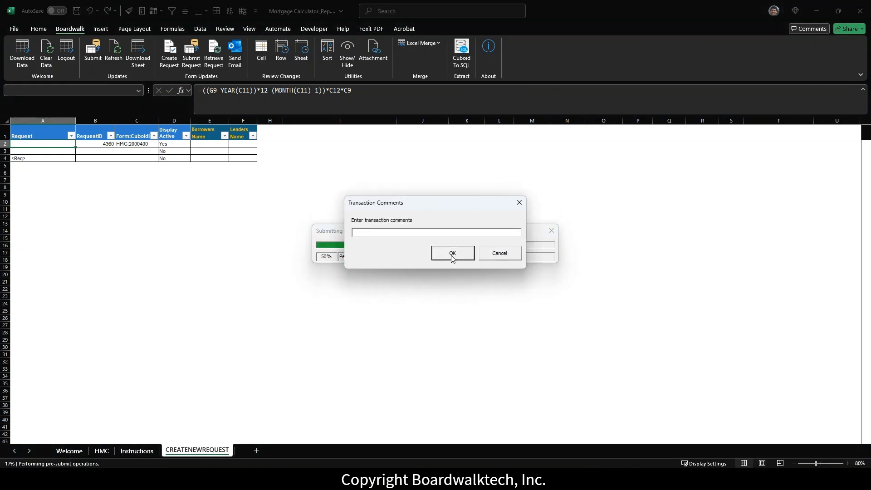
click(451, 253)
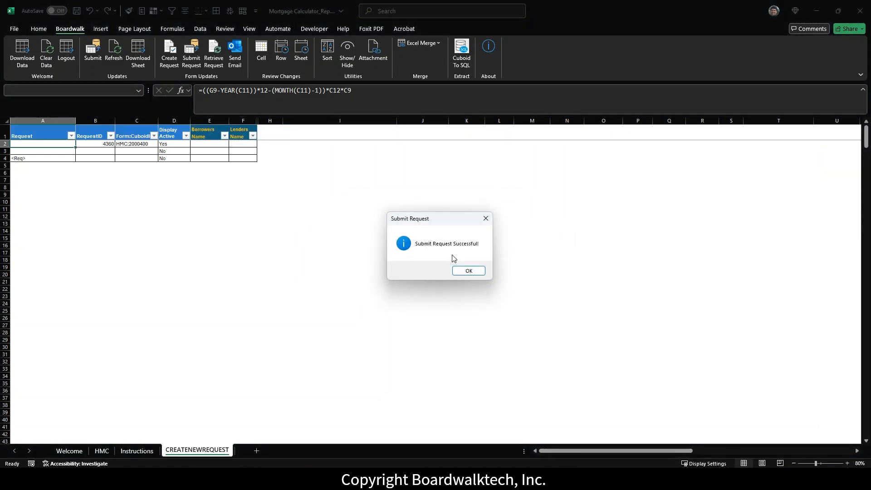
click(460, 270)
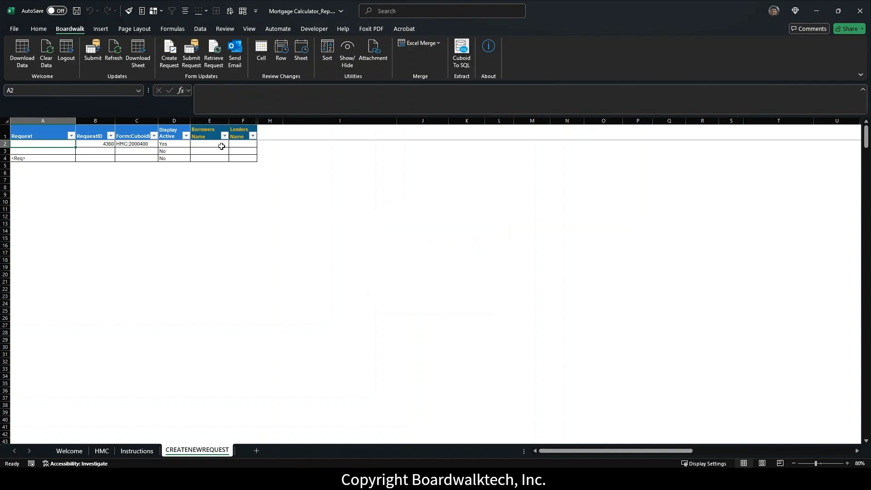
Step: Enter the borrower's name in E2 and Magic Mortgage Co. as lender in F2 for request 4360
click(217, 143)
text(John Doe)
key(Tab)
text(Magic Mortgage)
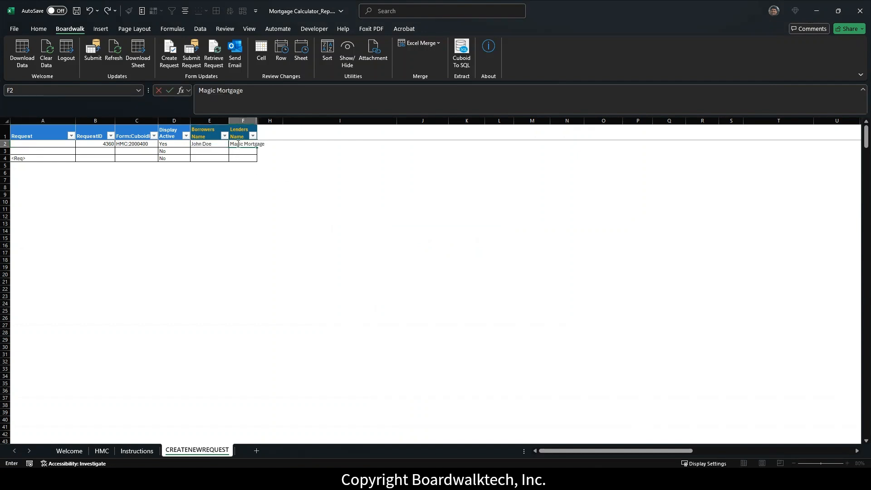
text( Co.)
key(ctrl+Return)
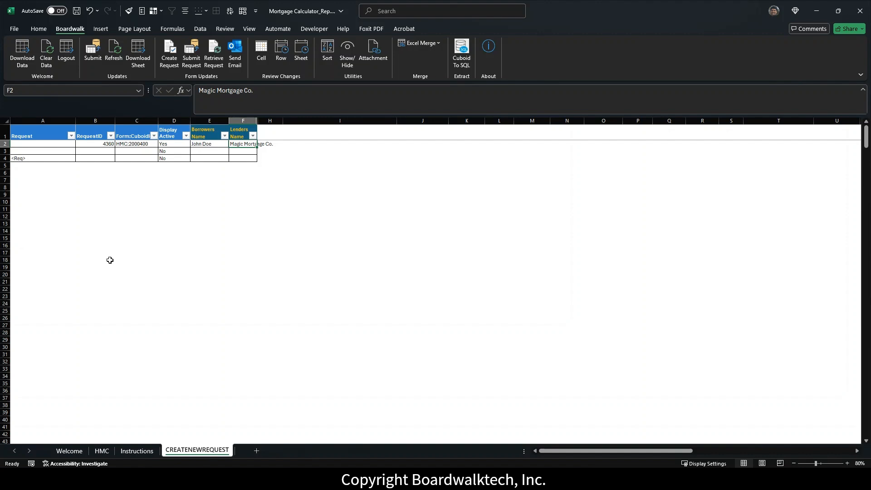
scroll(229, 269, up, 5)
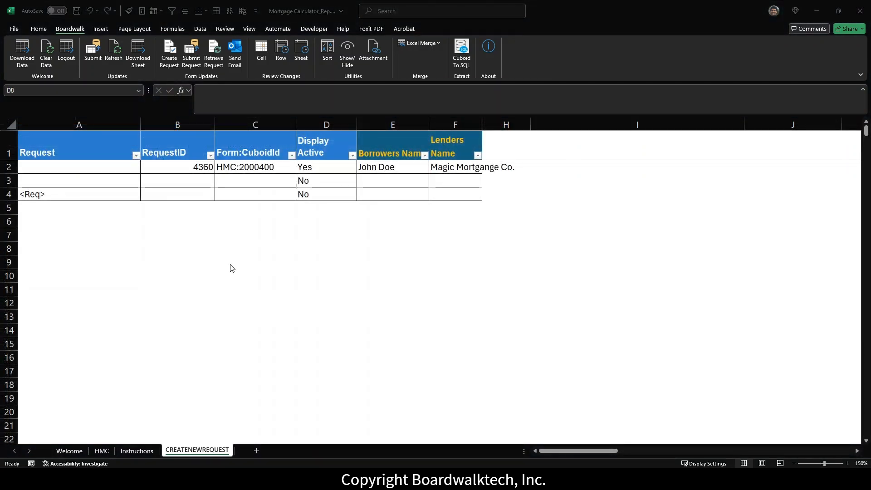
Step: Create new request 4398 without a transaction comment, leaving request 4360 inactive
click(170, 60)
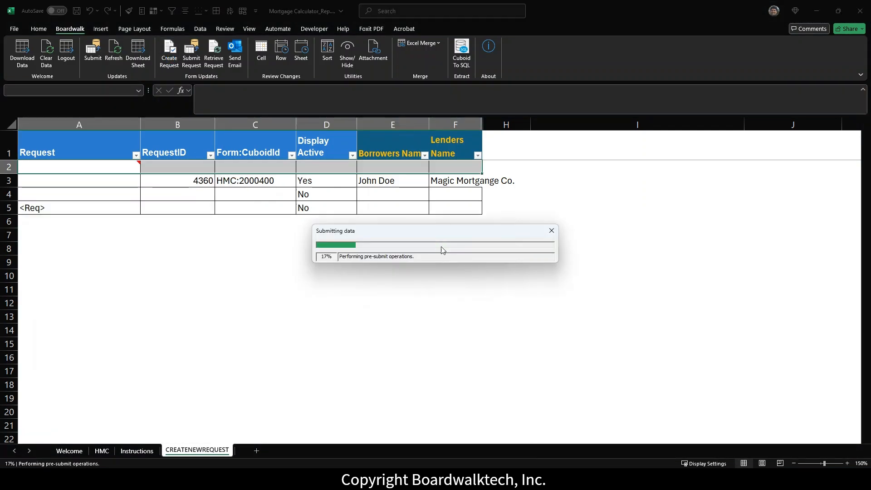
click(443, 252)
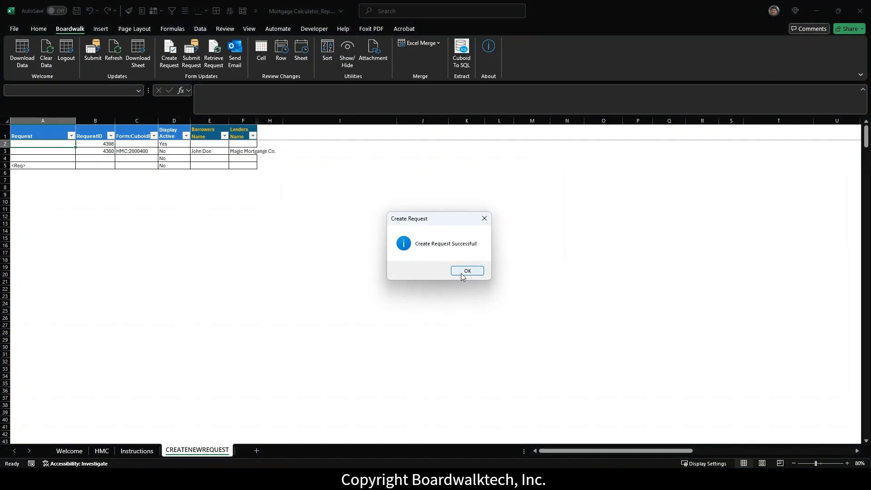
click(466, 270)
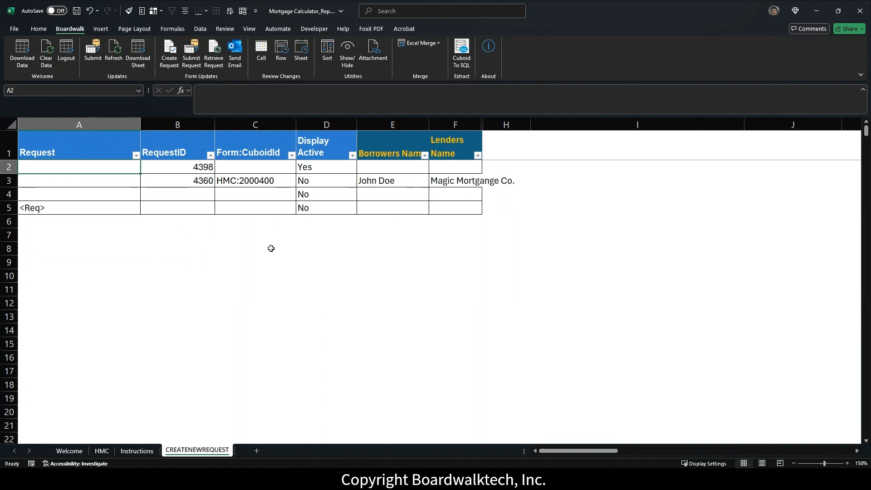
Step: On the HMC form, set the branch to B3
click(101, 451)
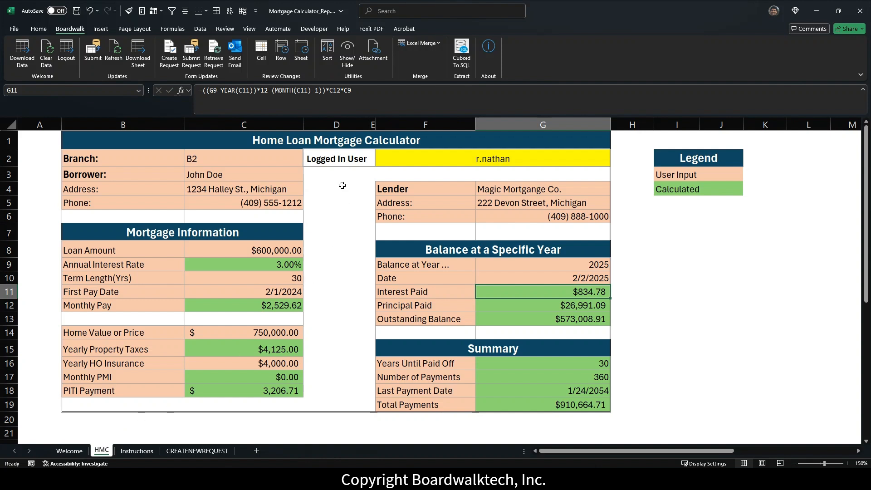
click(273, 159)
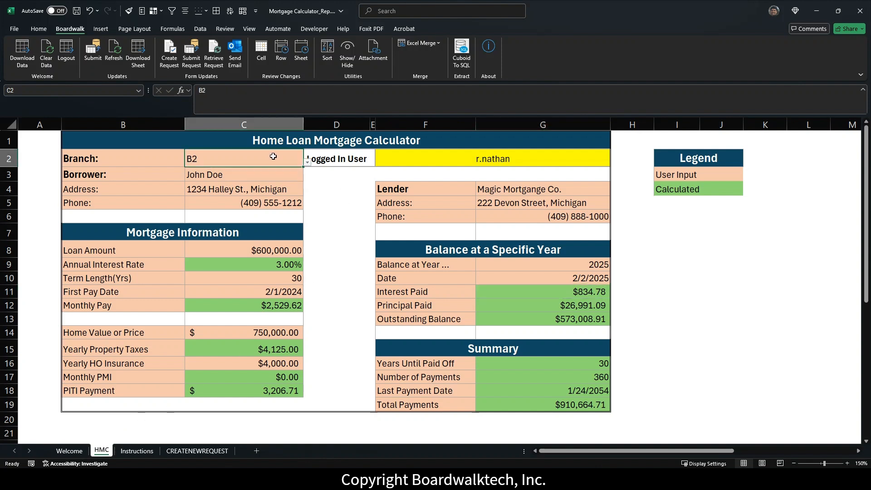
click(307, 163)
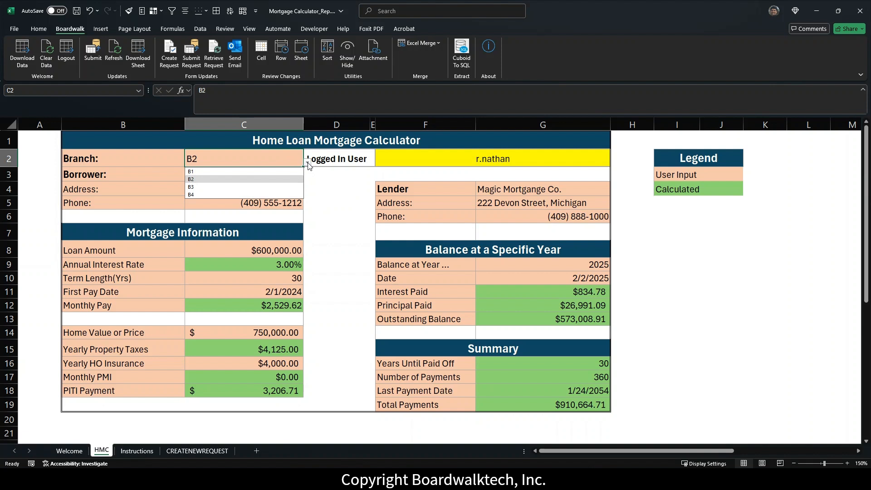
click(207, 186)
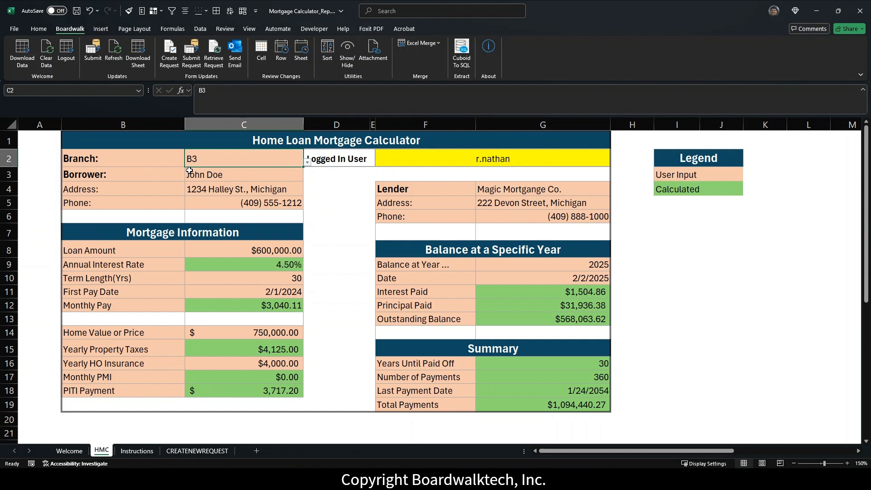
Step: Replace the borrower's address and phone number with the new values
click(196, 190)
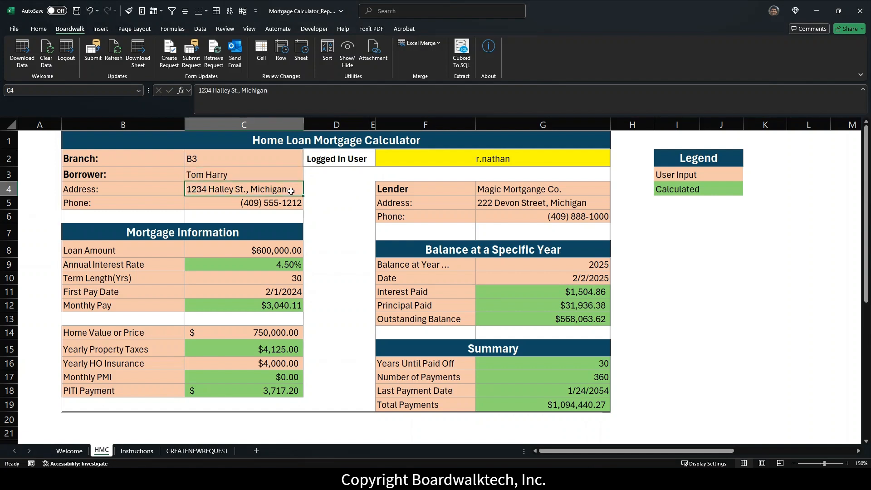
key(Return)
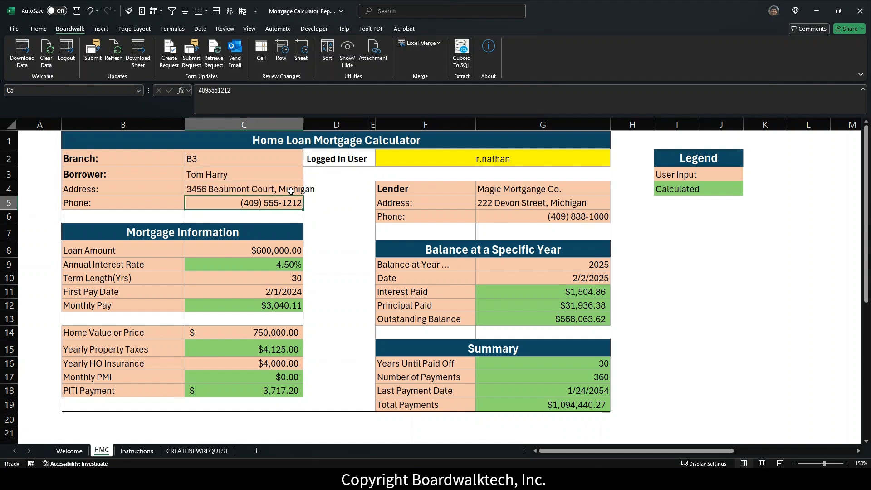
text(203 5552222)
key(Return)
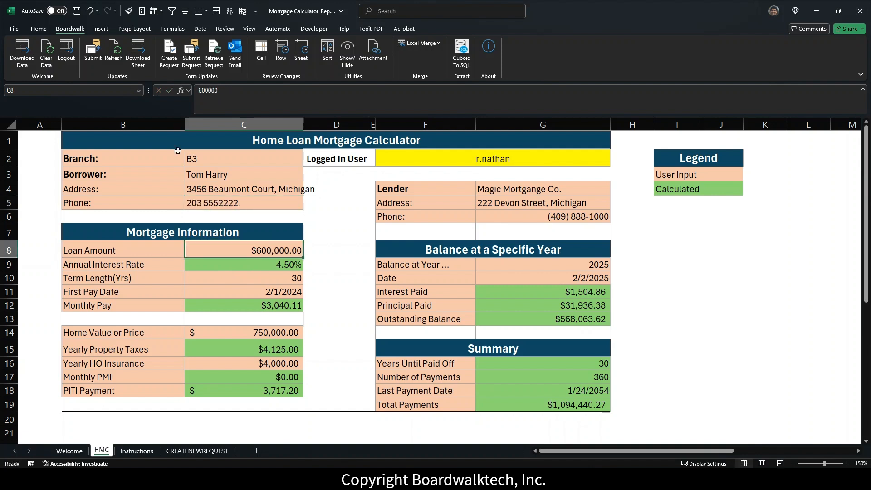
Step: Set loan amount 300000, term 15 years, home value 900000 and balance year 2035
text(300000)
click(270, 281)
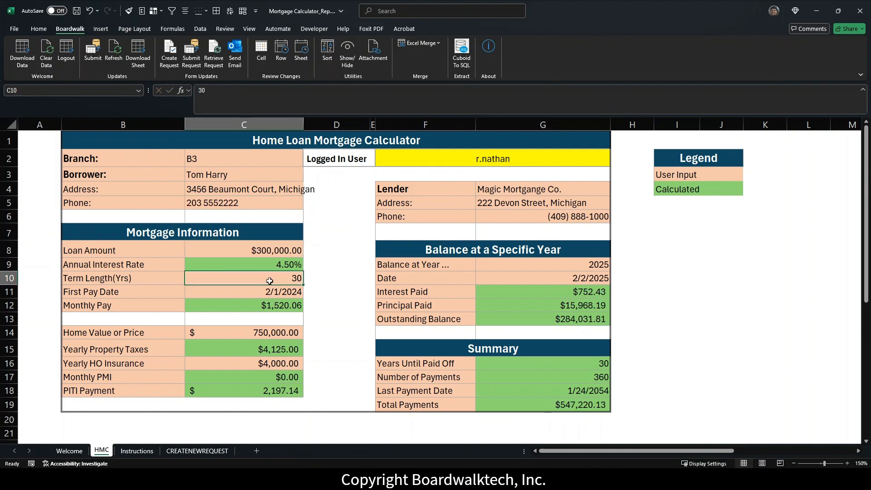
text(15)
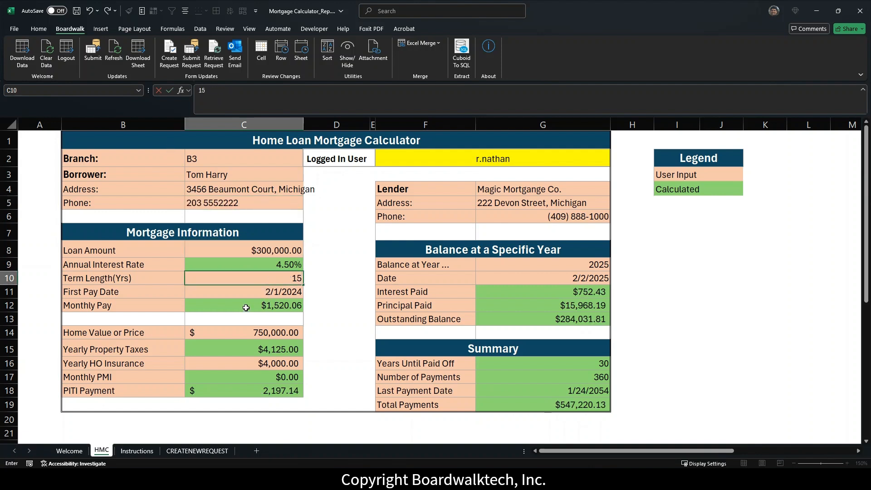
click(227, 334)
text(900000)
click(215, 364)
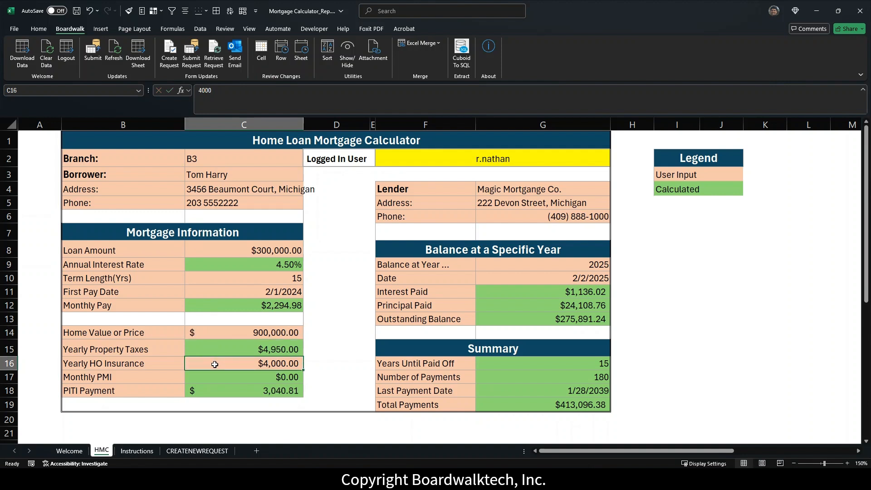
click(600, 265)
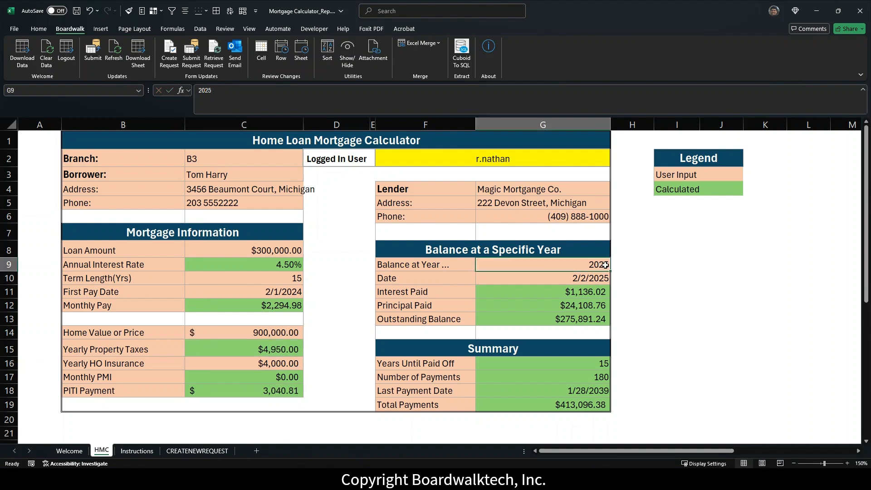
double_click(605, 264)
key(BackSpace)
key(BackSpace)
text(35)
key(Return)
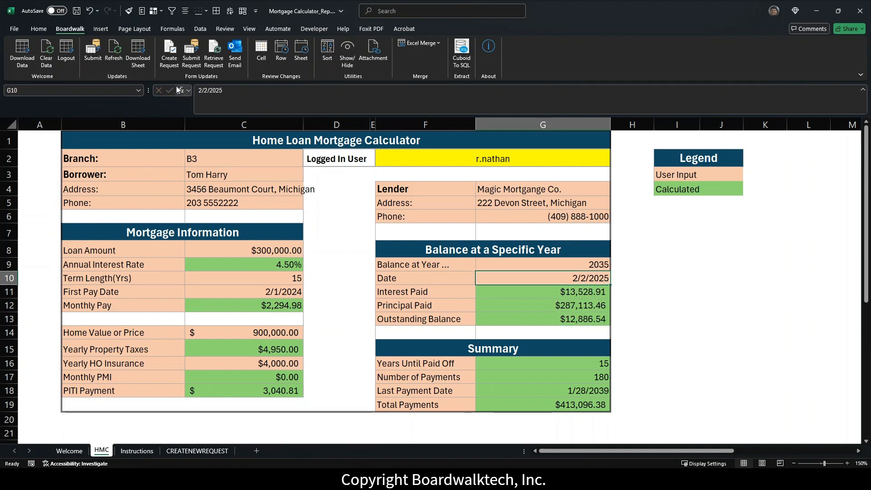
Step: Submit the edited HMC form to request 4398 without a transaction comment, creating form HMC:2000400
click(192, 59)
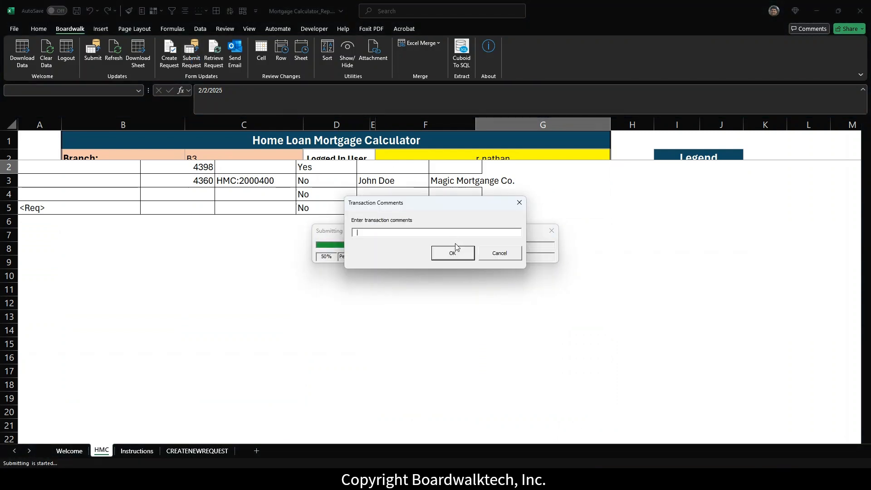
click(457, 256)
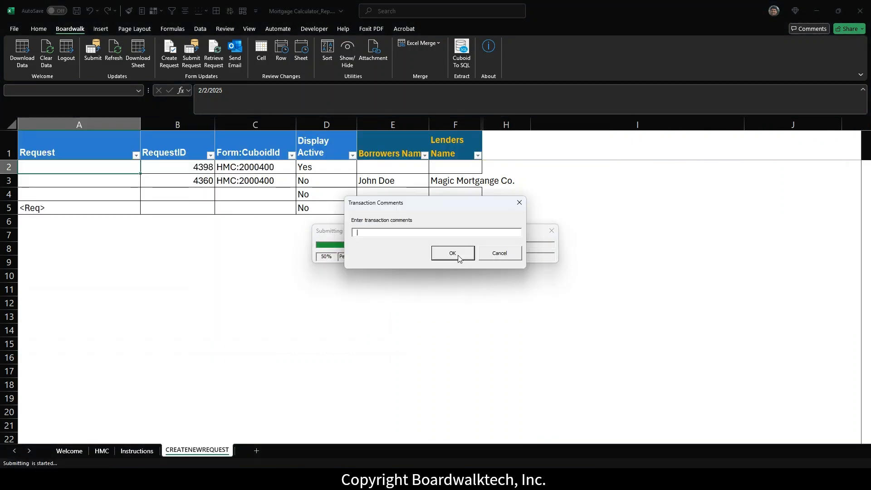
click(454, 254)
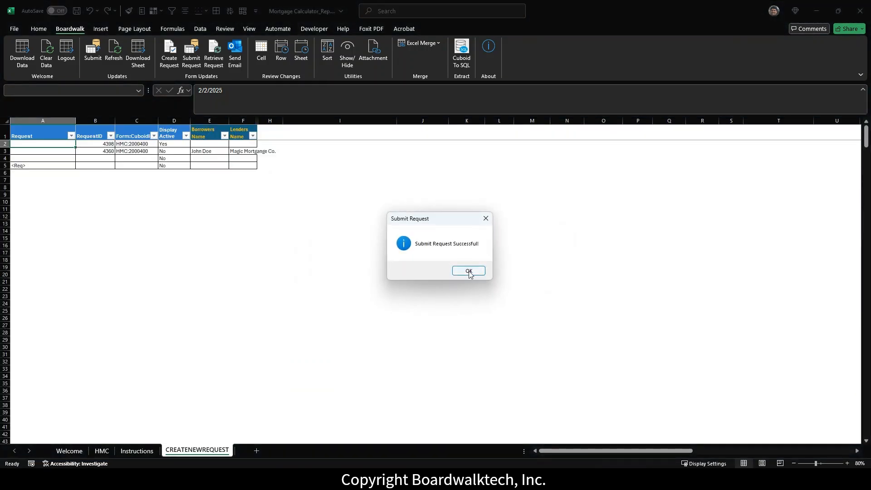
click(469, 271)
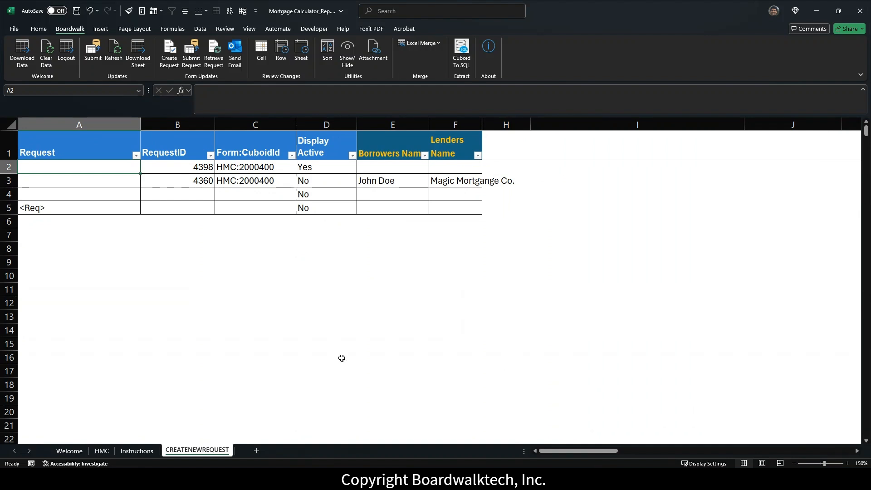
Step: Enter request 4398's borrower name and lender Magic Mortgange Co., then select request 4360's row
click(385, 169)
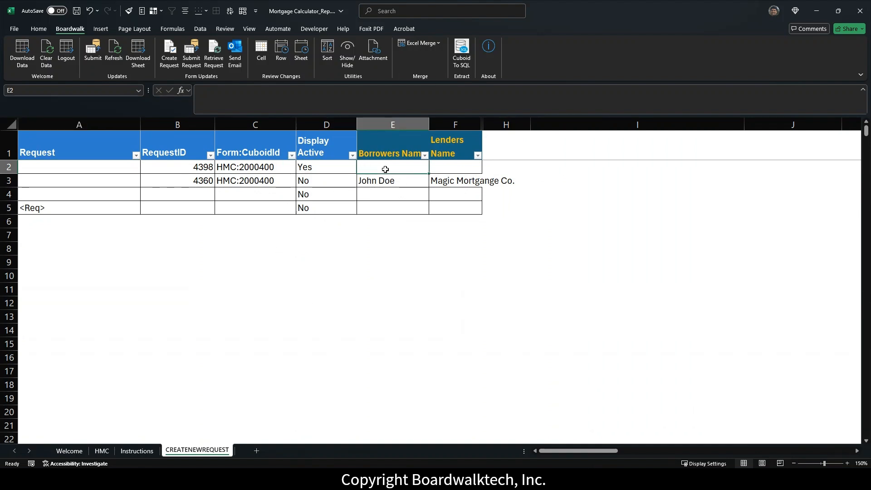
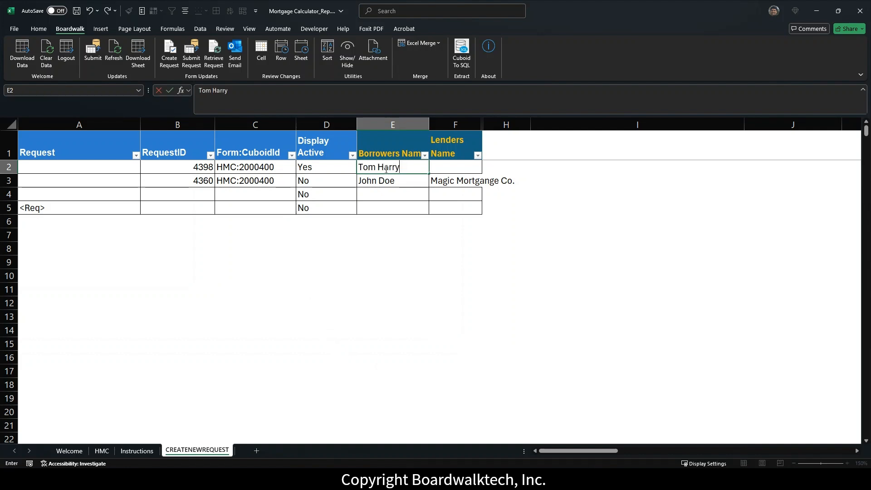
click(438, 167)
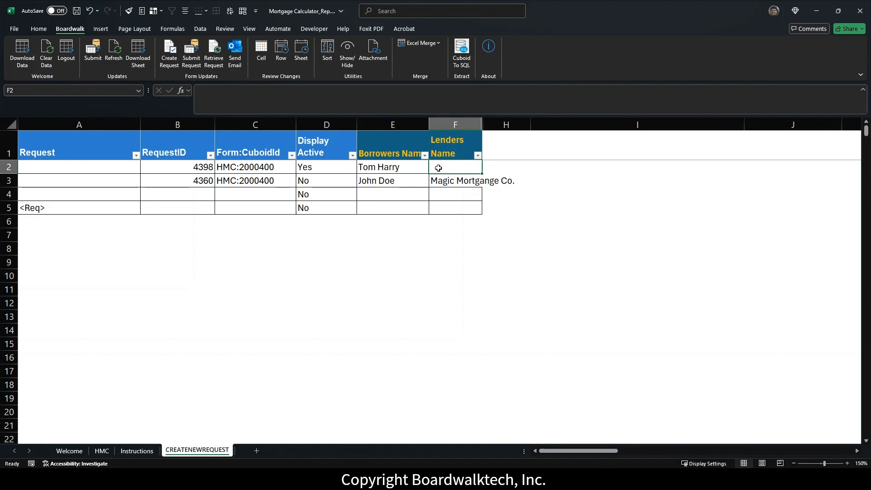
text(M)
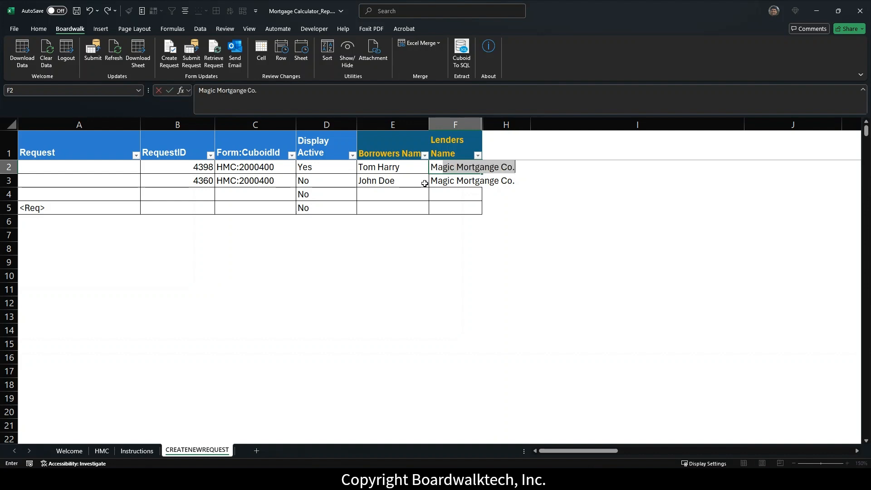
click(410, 208)
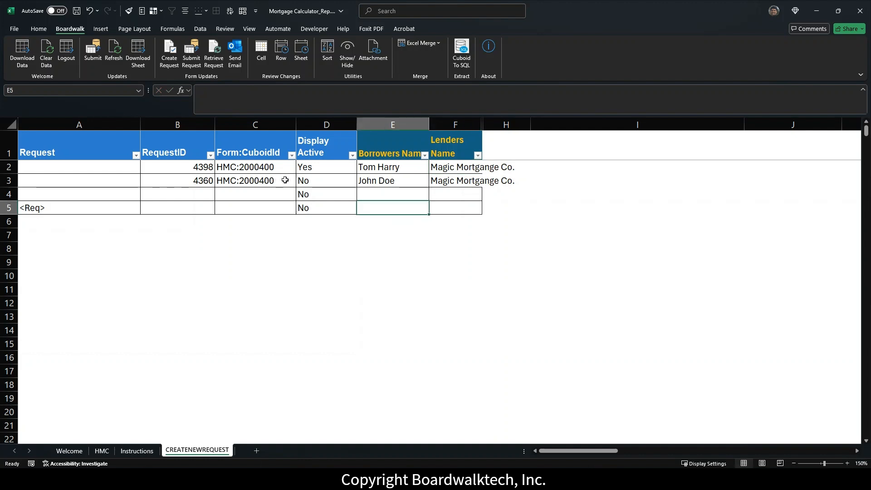
click(266, 181)
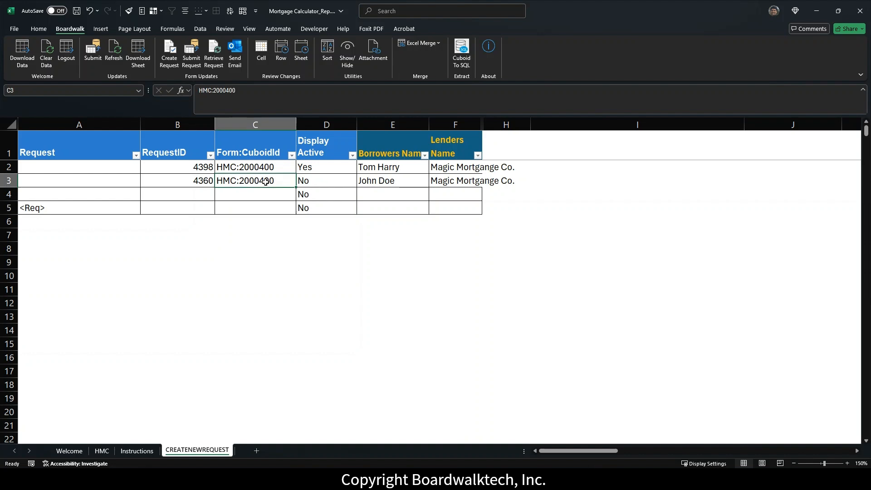
Step: Retrieve request 4360 and view its HMC form with branch B2 and a $600,000 loan
click(217, 67)
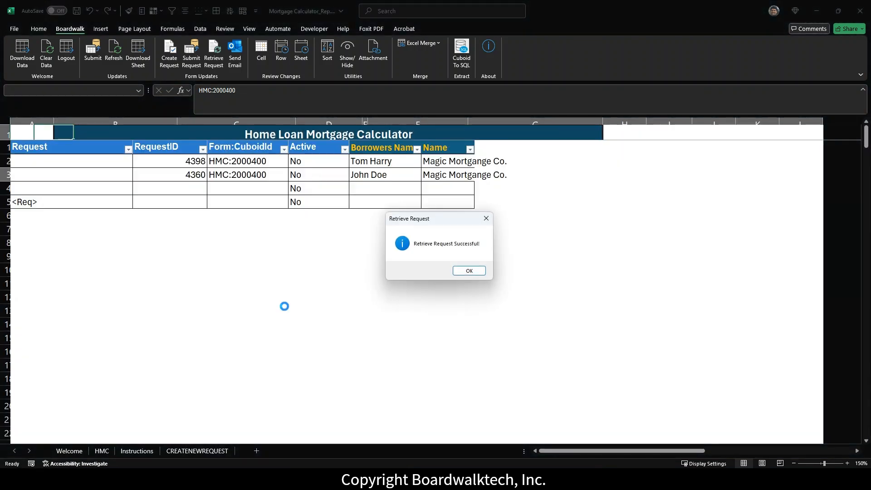
click(476, 270)
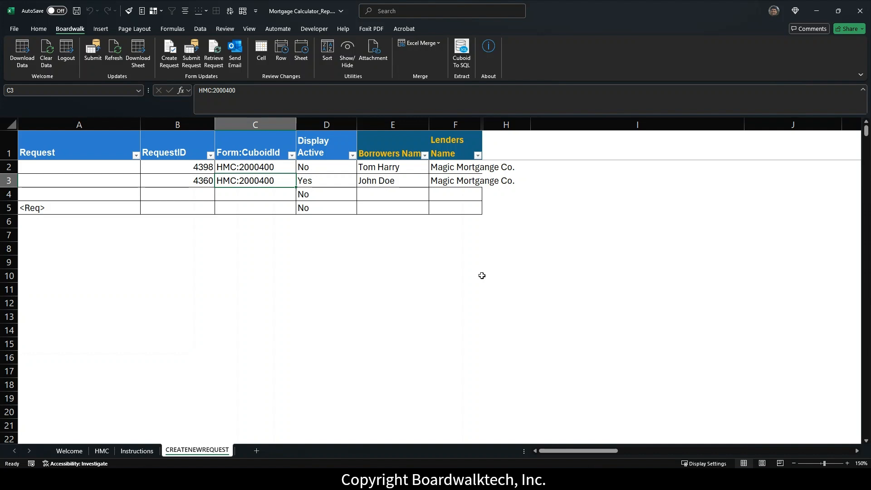
click(102, 451)
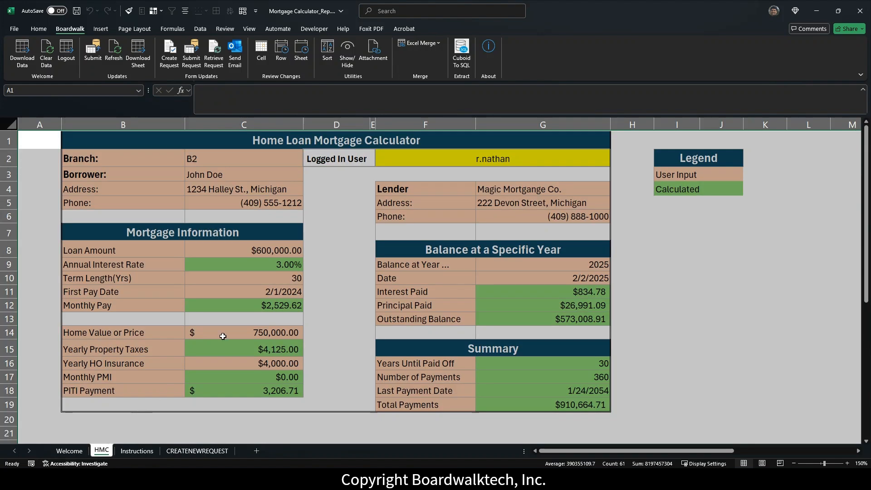